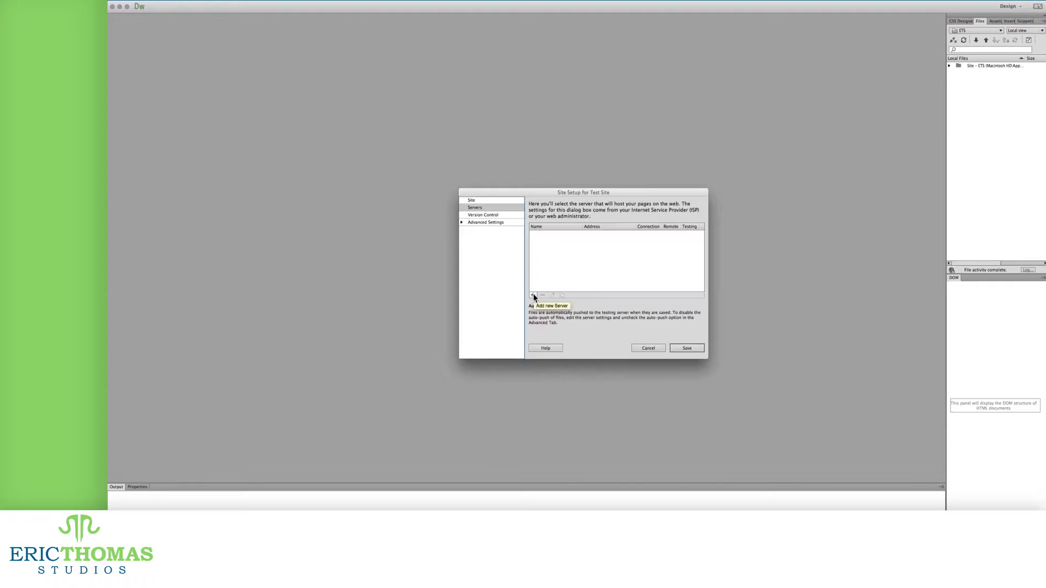
Step: Define a server named 'Test' using FTP with address 'url here', a username and a password
{"action": "left_click", "coordinate": [532, 299]}
{"action": "type", "text": "Test"}
{"action": "key", "text": "Tab"}
{"action": "key", "text": "Down"}
{"action": "key", "text": "Down"}
{"action": "key", "text": "Down"}
{"action": "key", "text": "Down"}
{"action": "key", "text": "Down"}
{"action": "key", "text": "Down"}
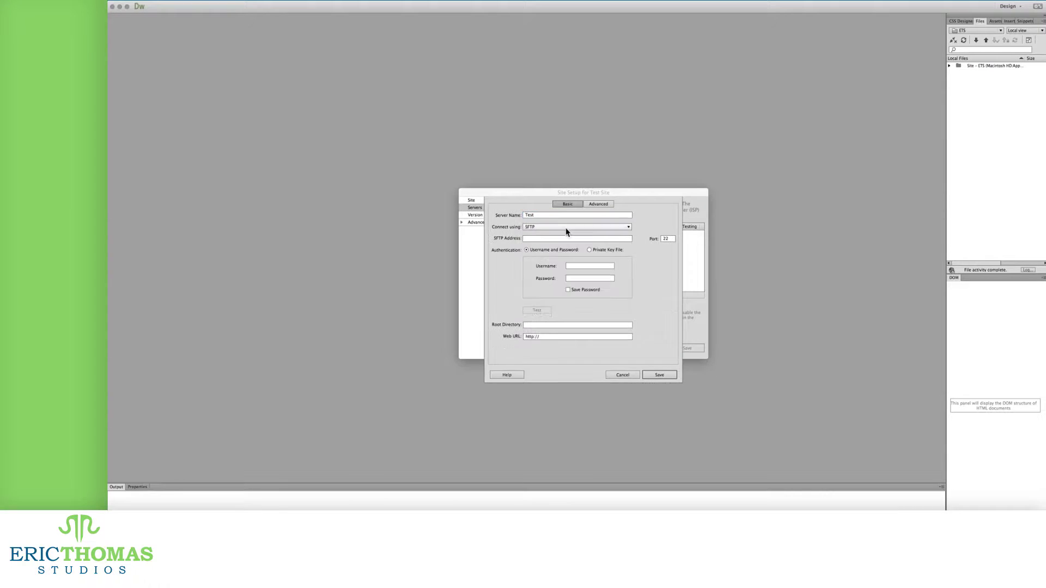
{"action": "left_click", "coordinate": [608, 226]}
{"action": "left_click", "coordinate": [567, 236]}
{"action": "left_click", "coordinate": [564, 238]}
{"action": "type", "text": "url here"}
{"action": "key", "text": "Tab"}
{"action": "type", "text": "username"}
{"action": "key", "text": "Tab"}
{"action": "type", "text": "password"}
{"action": "key", "text": "Tab"}
{"action": "key", "text": "Tab"}
{"action": "key", "text": "Tab"}
Step: In the server's advanced settings, enable file check-out, pick a server model and view version control
{"action": "left_click", "coordinate": [598, 203]}
{"action": "left_click", "coordinate": [581, 242]}
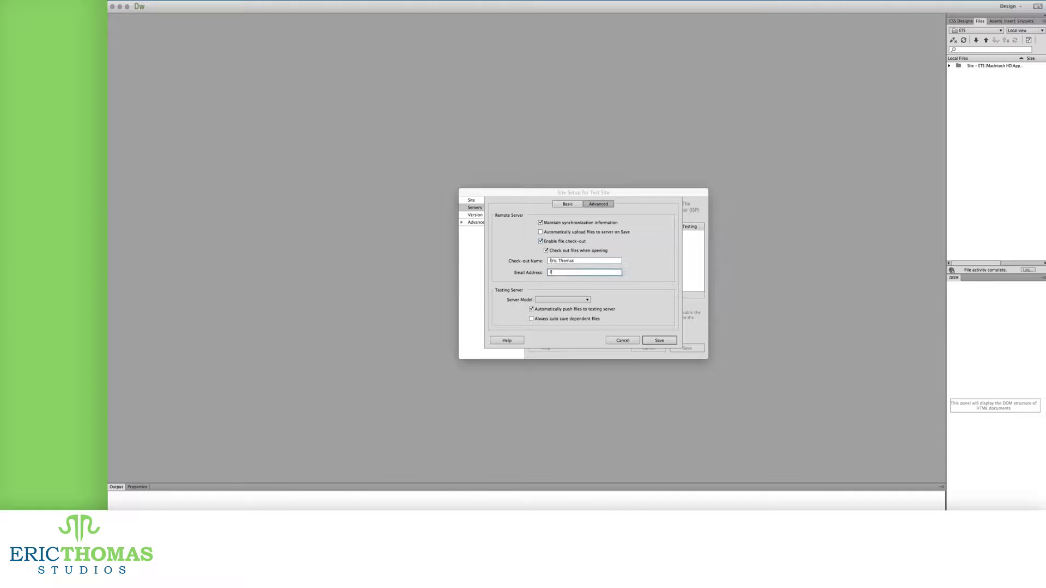
{"action": "left_click", "coordinate": [562, 299]}
{"action": "left_click", "coordinate": [583, 304]}
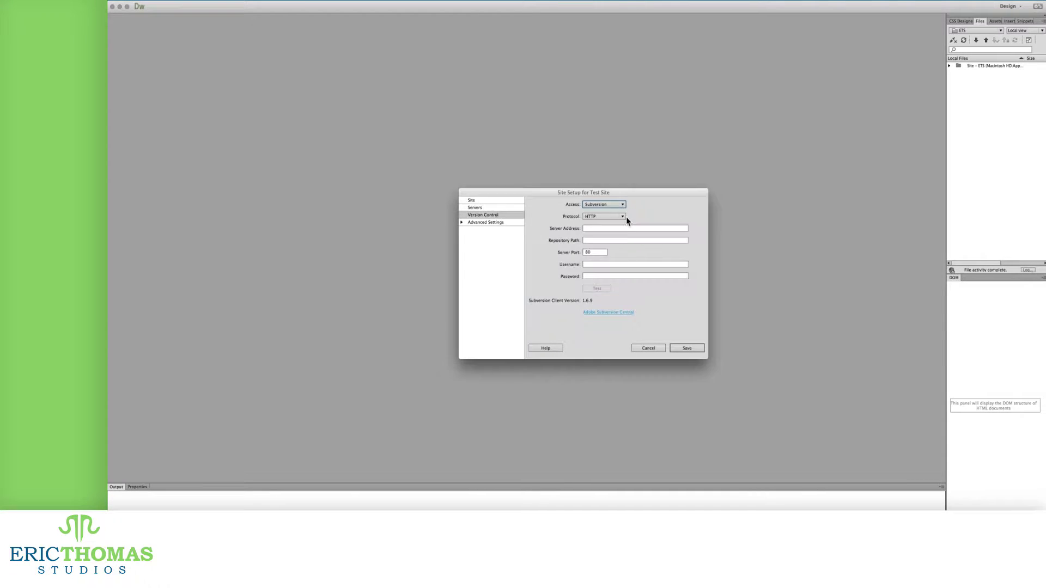
Step: Add .DS_Store to the cloaked file extensions and dismiss the resulting error alert
{"action": "left_click", "coordinate": [485, 222]}
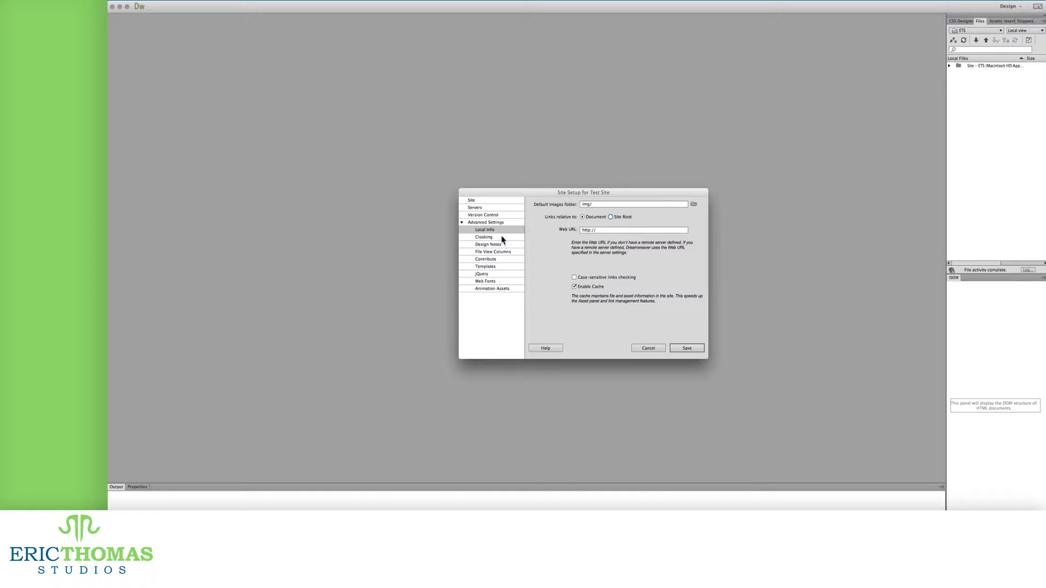
{"action": "left_click", "coordinate": [484, 237]}
{"action": "left_click", "coordinate": [637, 243]}
{"action": "type", "text": ".DS_Store"}
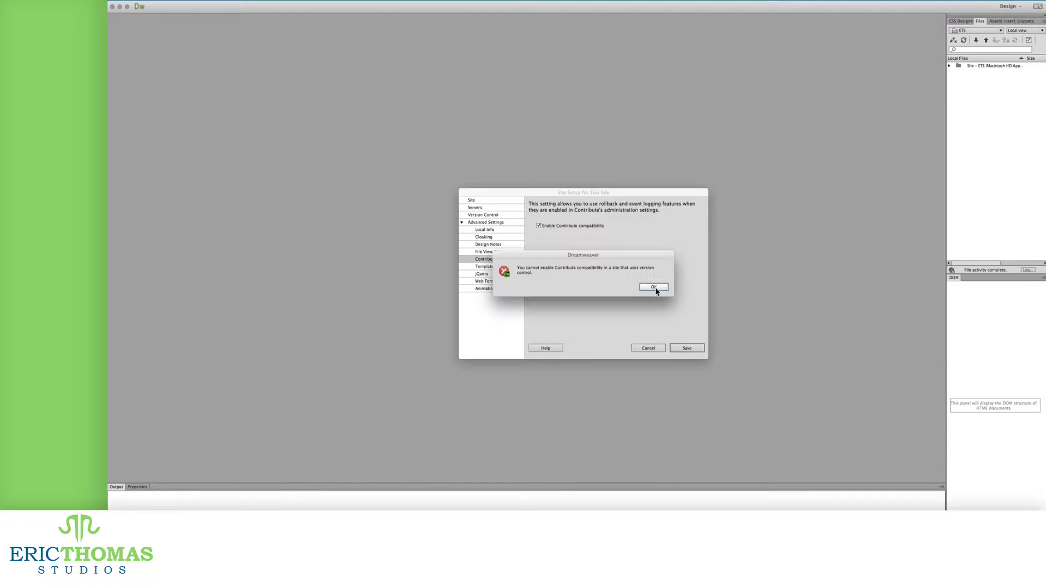
{"action": "left_click", "coordinate": [654, 288]}
Step: Review the Templates, jQuery, Web Fonts and Animation Assets settings
{"action": "left_click", "coordinate": [501, 267]}
{"action": "left_click", "coordinate": [491, 275]}
{"action": "left_click", "coordinate": [487, 281]}
{"action": "left_click", "coordinate": [488, 289]}
Step: Cancel the Test Site setup without saving and open Manage Sites
{"action": "left_click", "coordinate": [648, 348]}
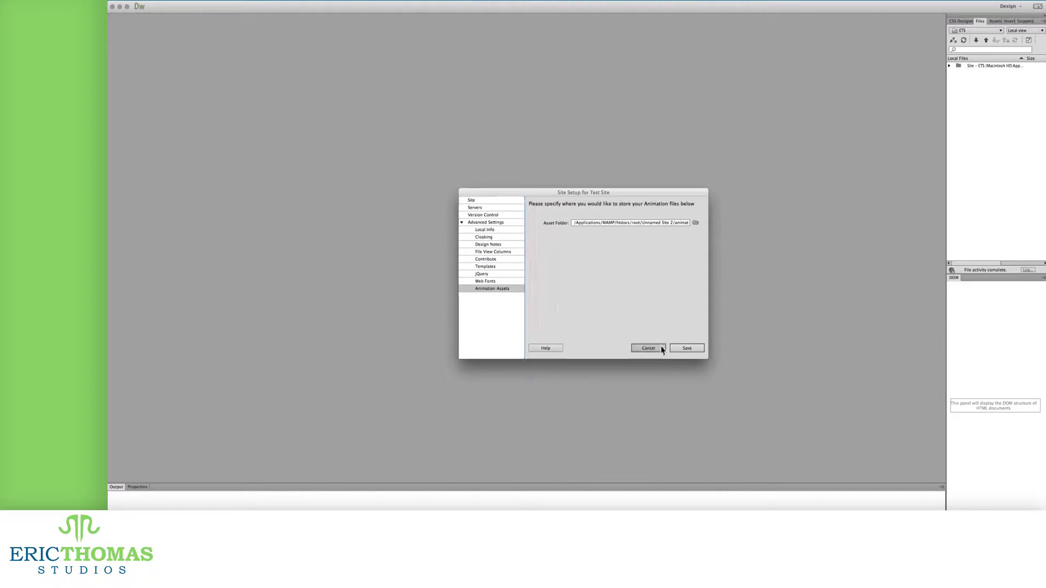
{"action": "left_click", "coordinate": [340, 2]}
{"action": "left_click", "coordinate": [348, 12]}
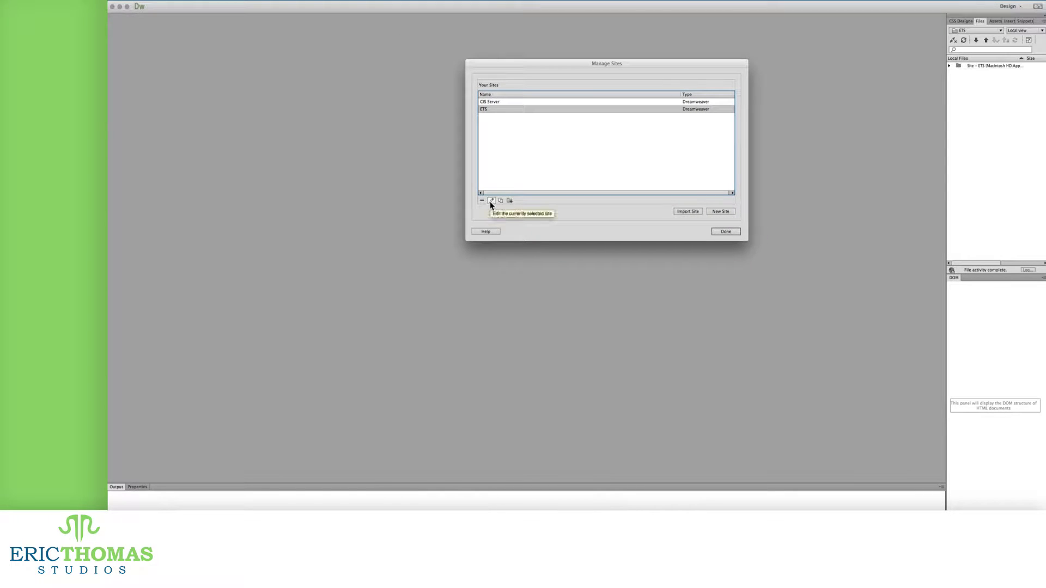
Step: Add '.DS_Store .Ai' to the ETS site's cloaked file extensions
{"action": "left_click", "coordinate": [491, 202]}
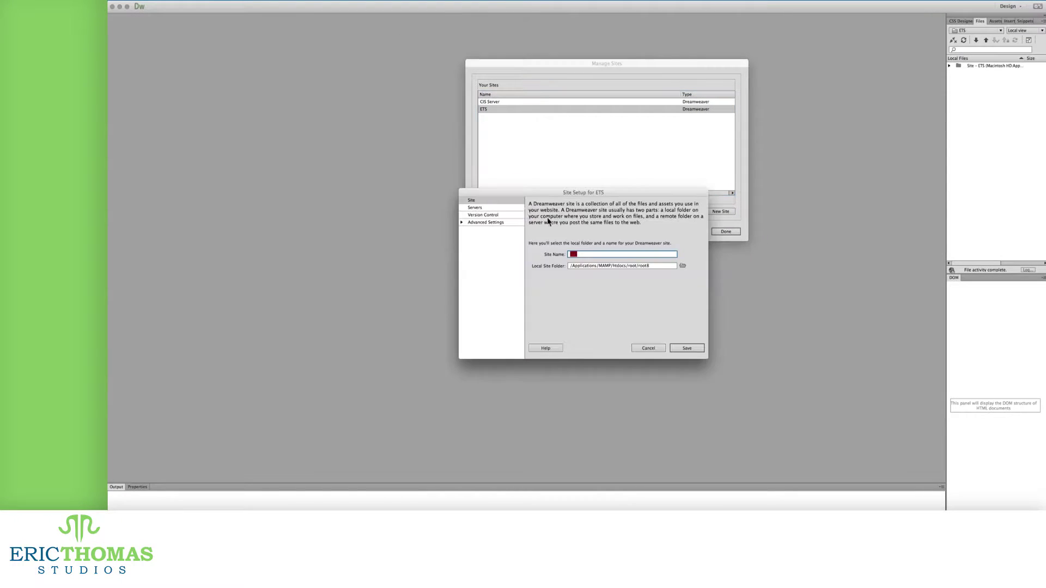
{"action": "left_click", "coordinate": [478, 222]}
{"action": "left_click", "coordinate": [484, 237]}
{"action": "left_click", "coordinate": [579, 242]}
{"action": "type", "text": ".DS_Store .Ai"}
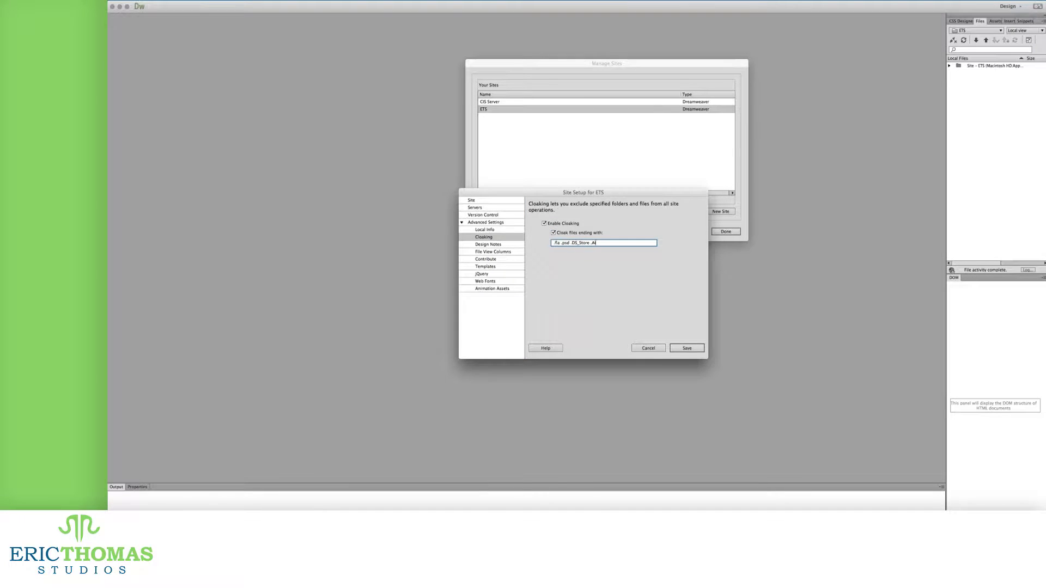
Step: Save the ETS site, accept the cache rebuild, and close site management
{"action": "left_click", "coordinate": [682, 349]}
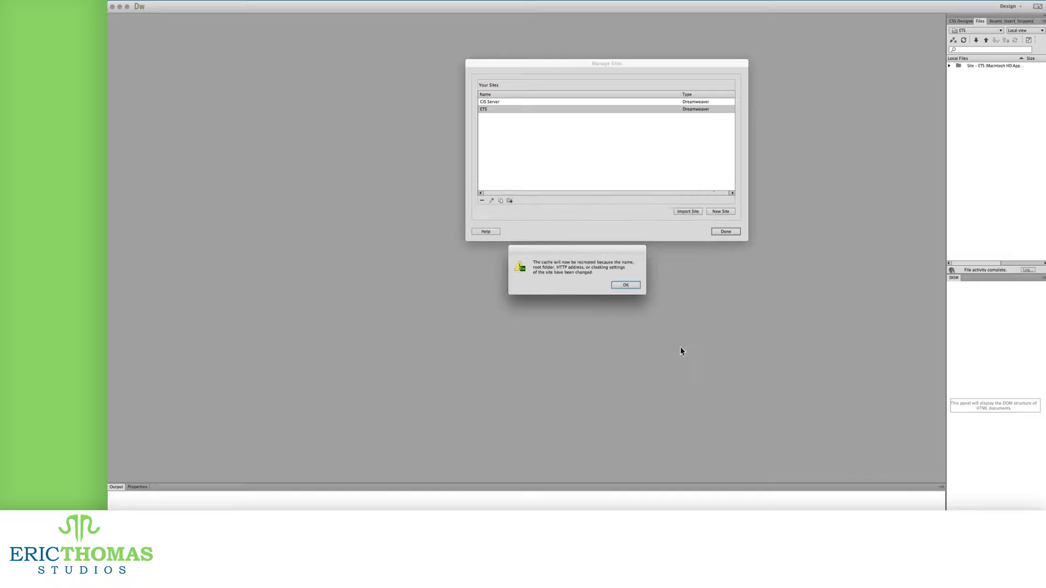
{"action": "left_click", "coordinate": [624, 285]}
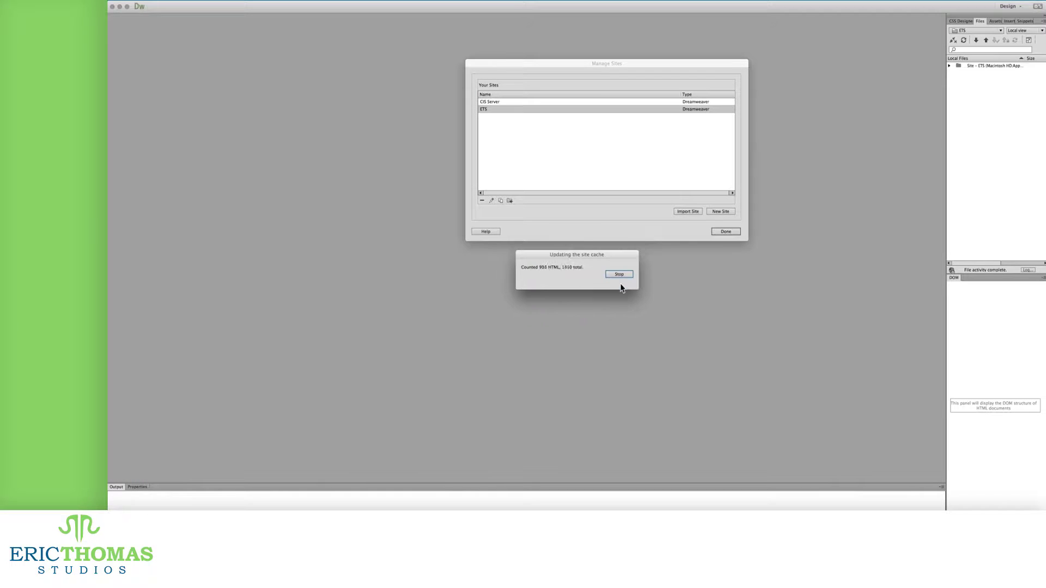
{"action": "left_click_drag", "start_coordinate": [585, 256], "coordinate": [880, 507]}
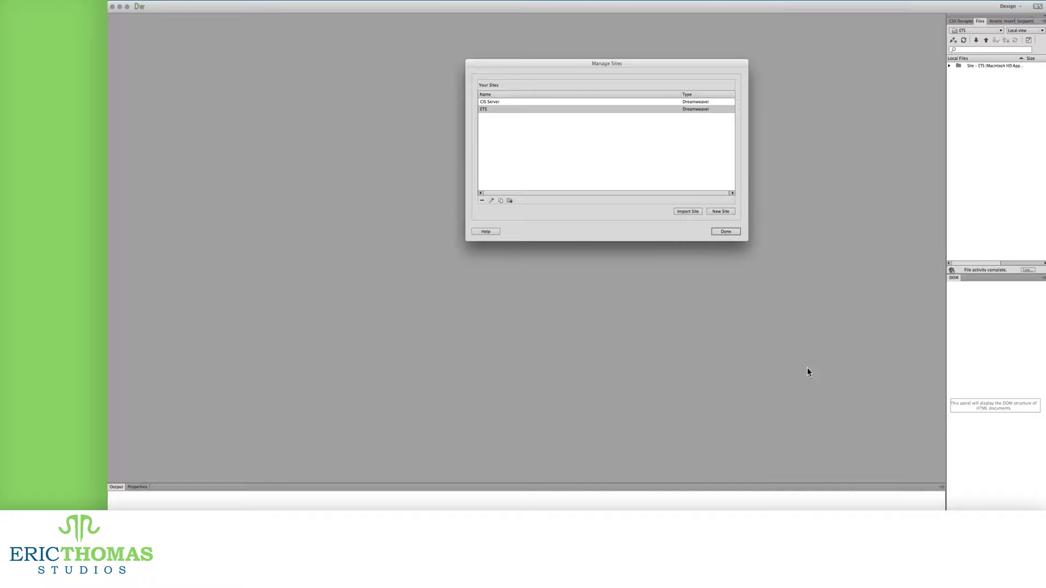
{"action": "left_click", "coordinate": [725, 232]}
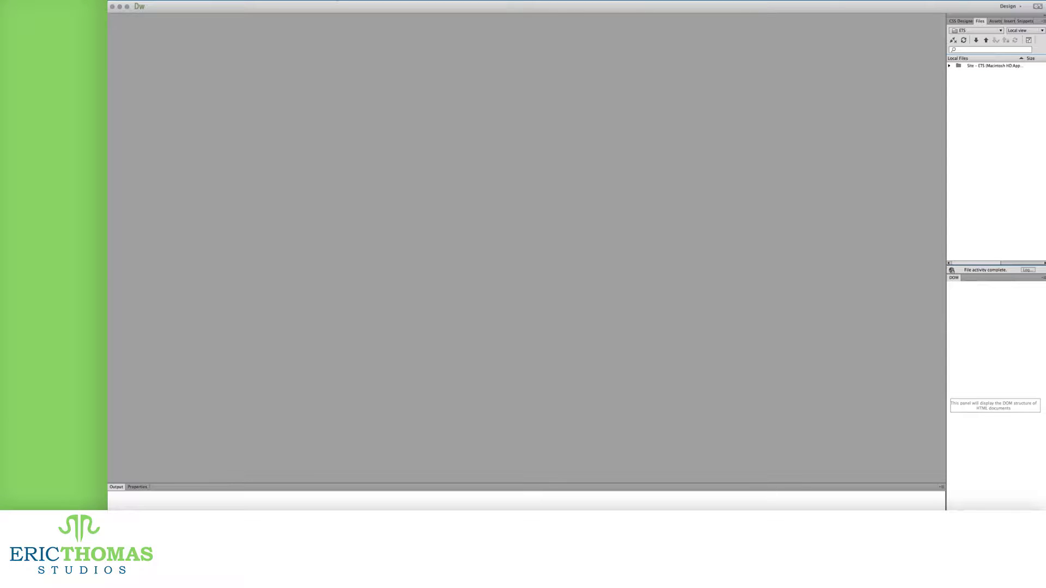
Step: Start a new site from the Site menu and rename it from Unnamed Site 2 to 'Test Site'
{"action": "left_click", "coordinate": [338, 1]}
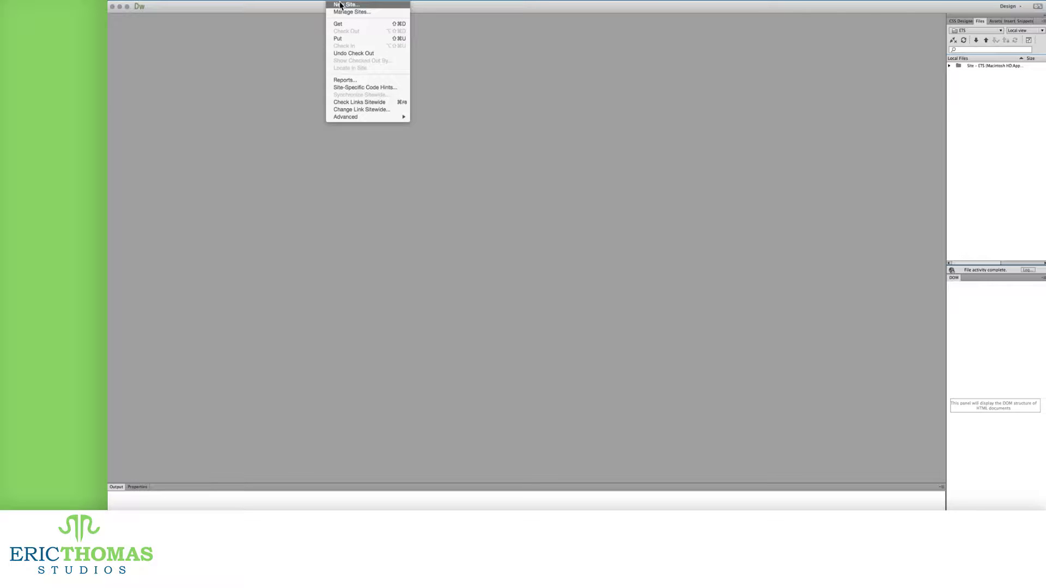
{"action": "left_click", "coordinate": [340, 5]}
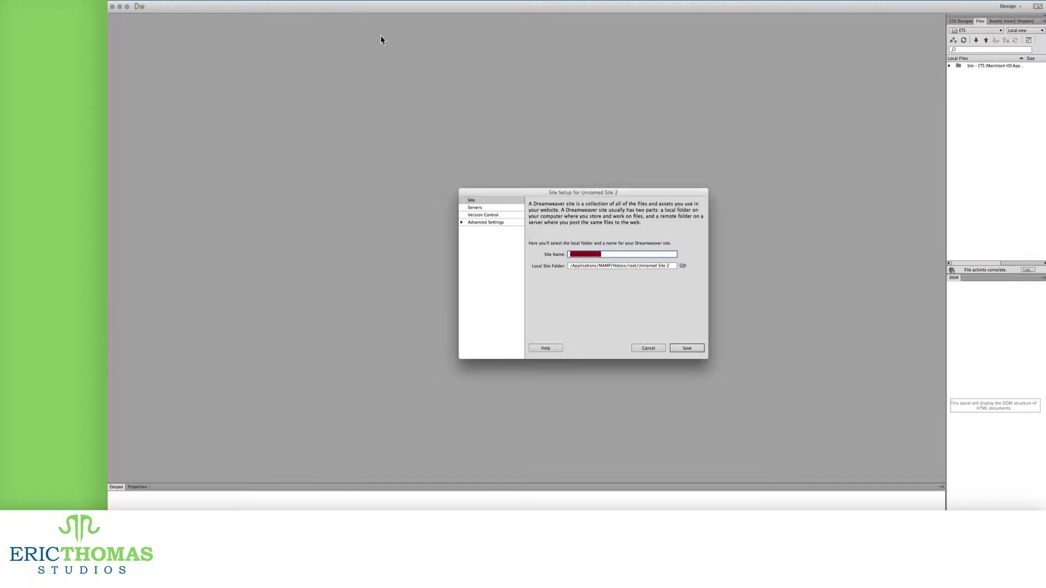
{"action": "left_click", "coordinate": [610, 253]}
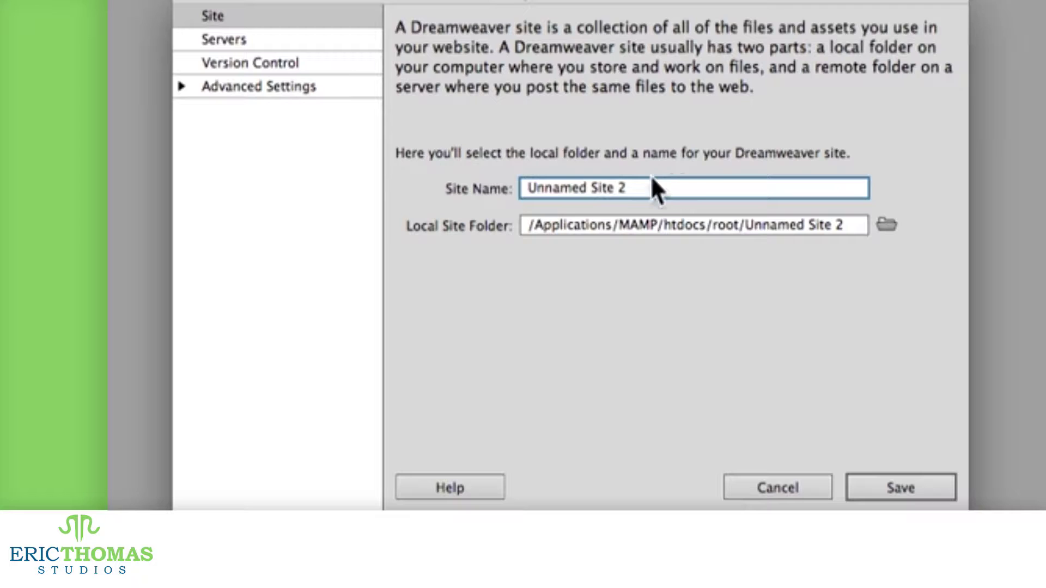
{"action": "key", "text": "super+a"}
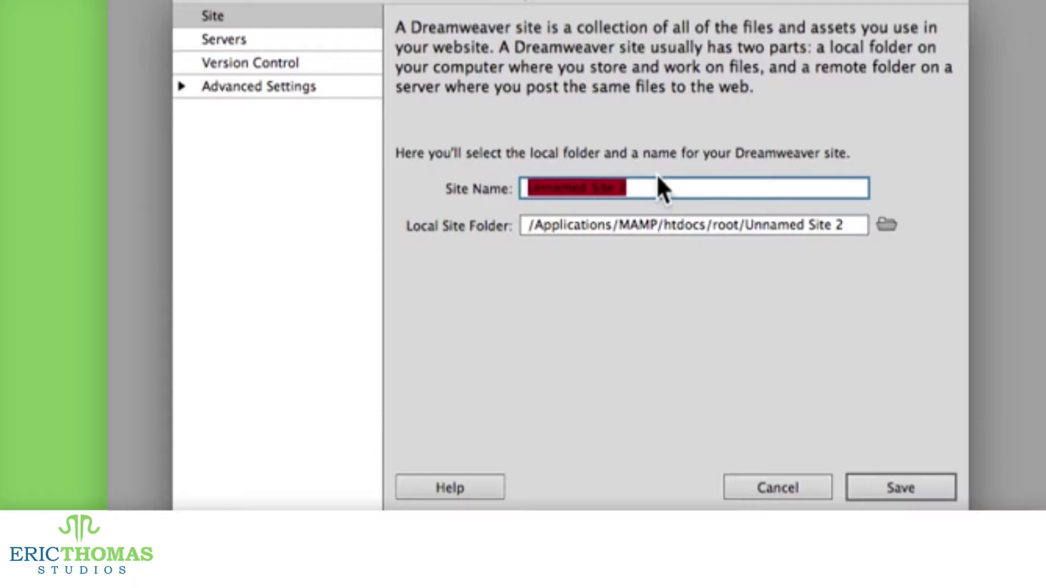
{"action": "type", "text": "Test Site"}
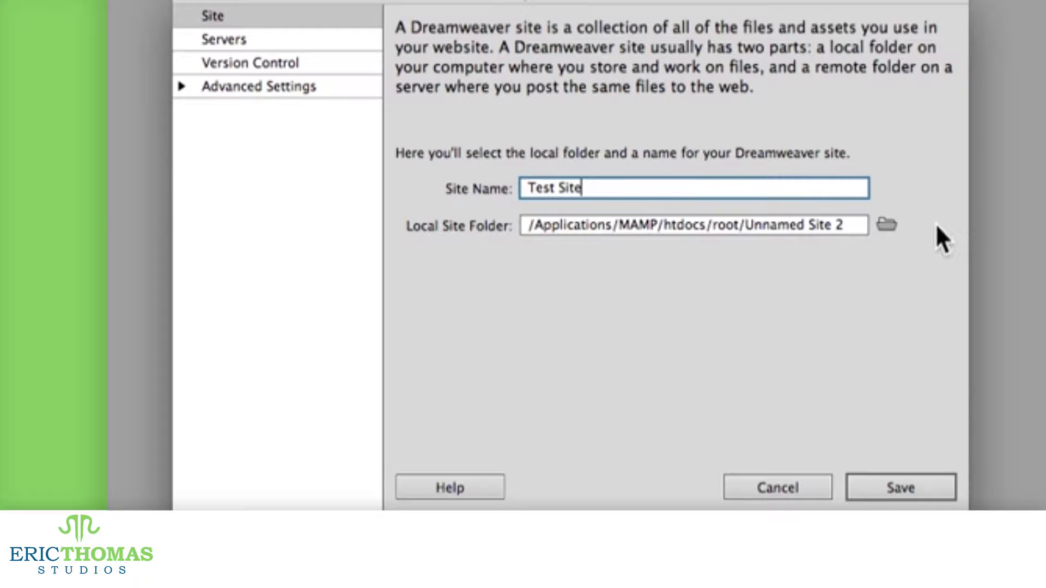
{"action": "left_click", "coordinate": [891, 229]}
Step: Set the local site folder to /Applications/MAMP/htdocs/root and show the empty Servers list
{"action": "left_click", "coordinate": [886, 228]}
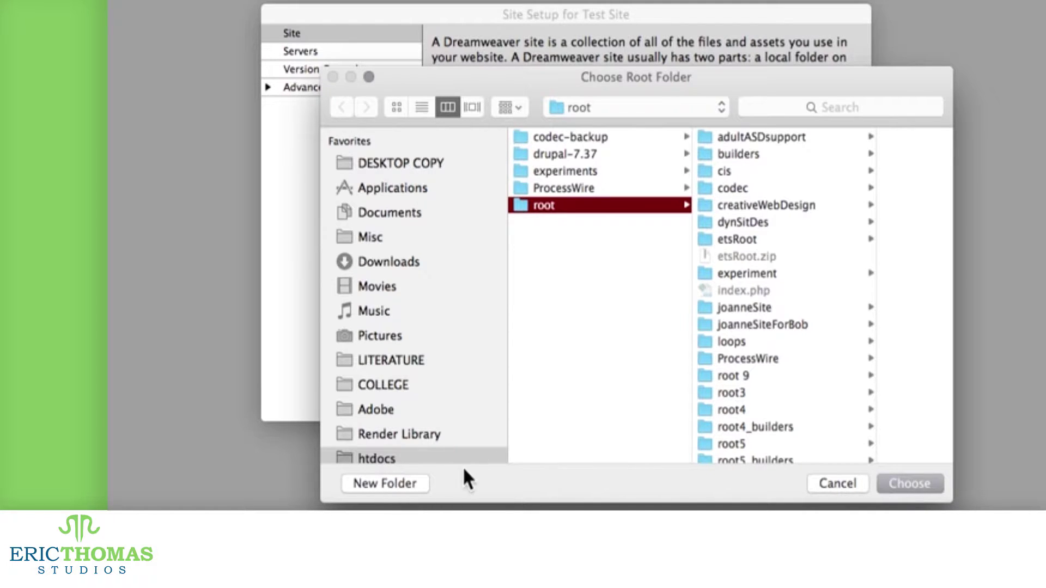
{"action": "left_click", "coordinate": [921, 482]}
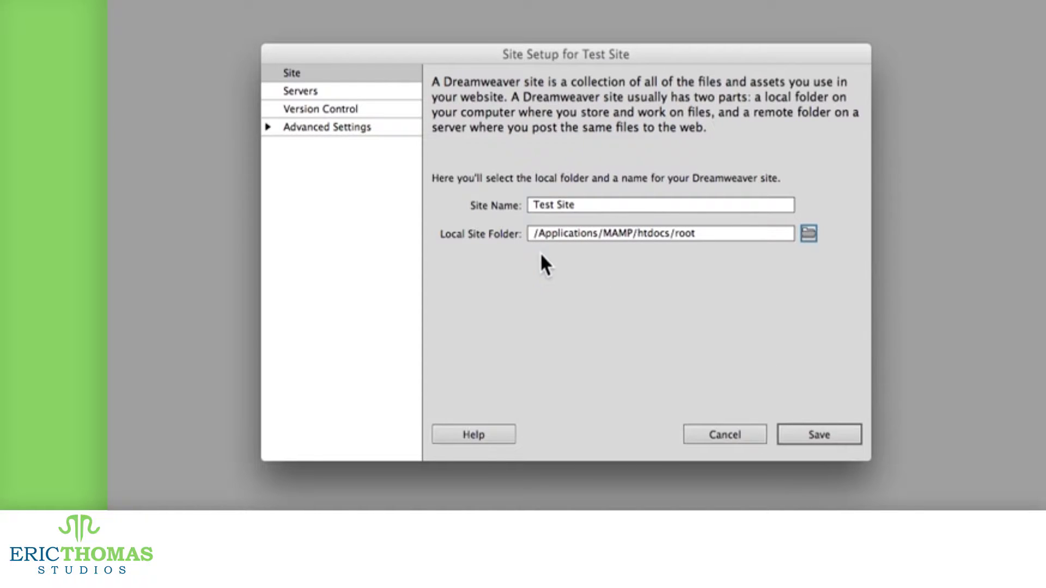
{"action": "left_click", "coordinate": [312, 93]}
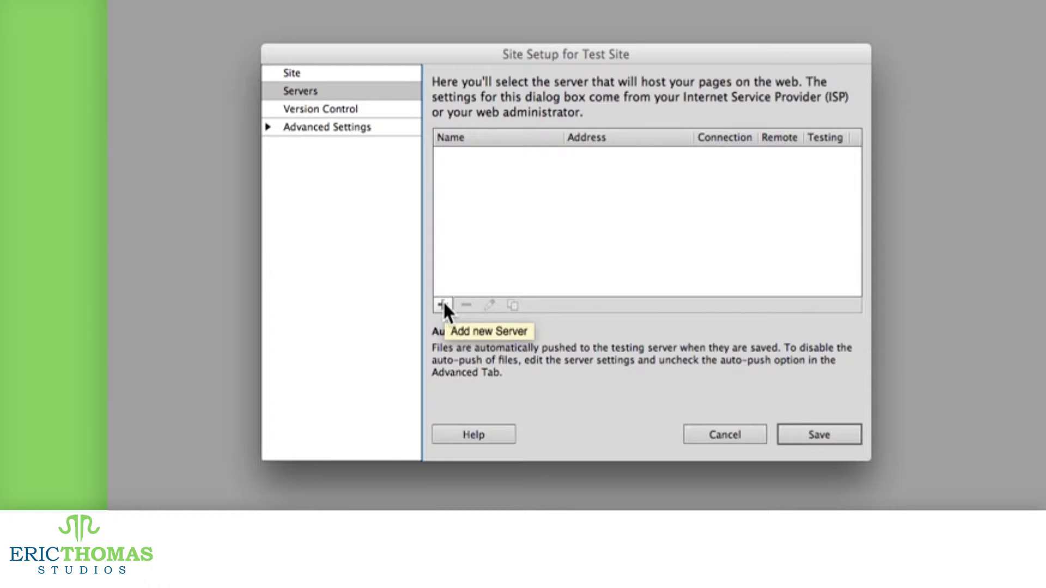
Step: Add a server named 'Test' that connects via SFTP on port 22
{"action": "left_click", "coordinate": [443, 306]}
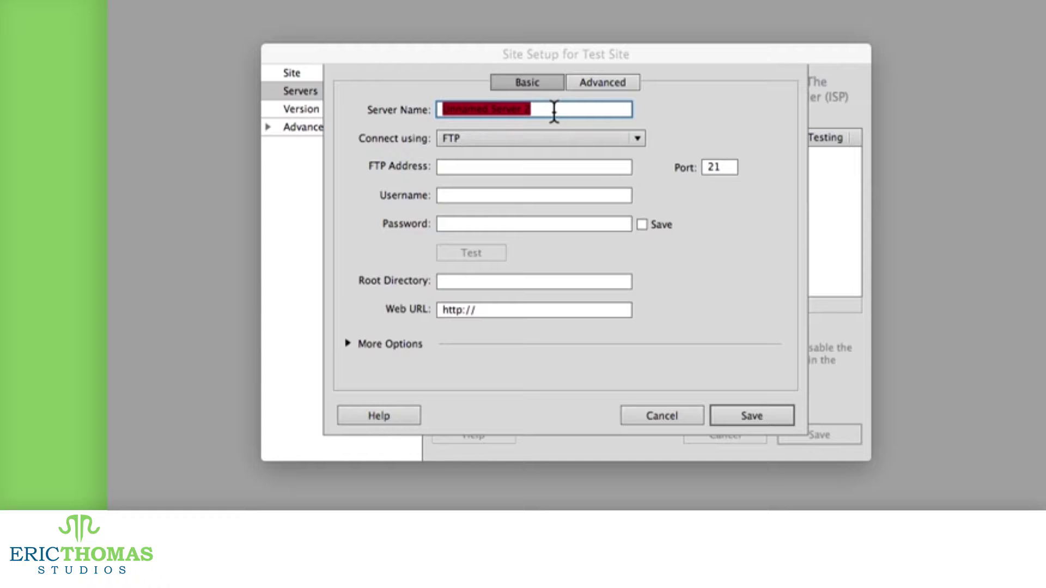
{"action": "type", "text": "Test"}
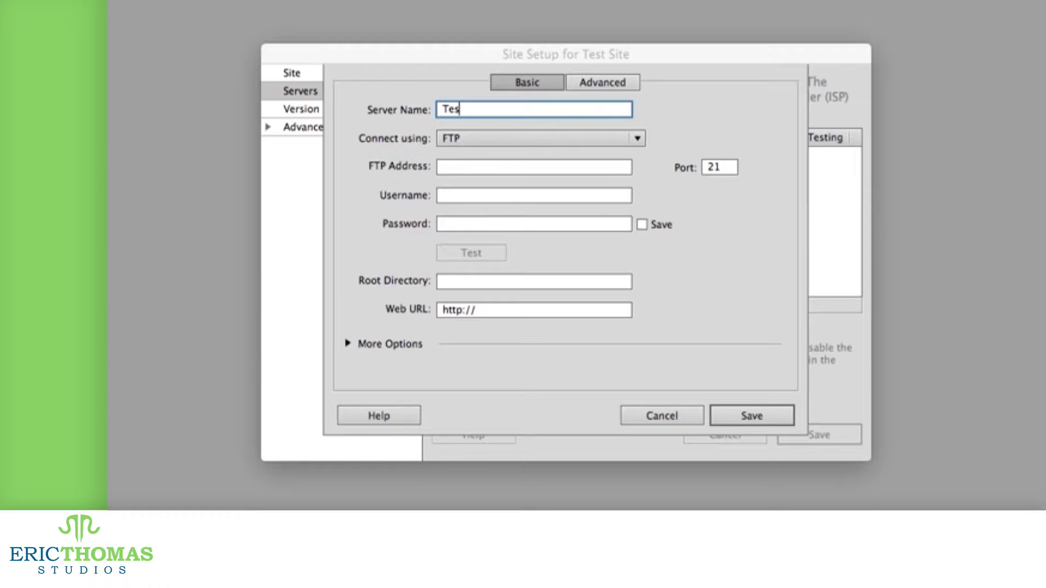
{"action": "left_click", "coordinate": [551, 143]}
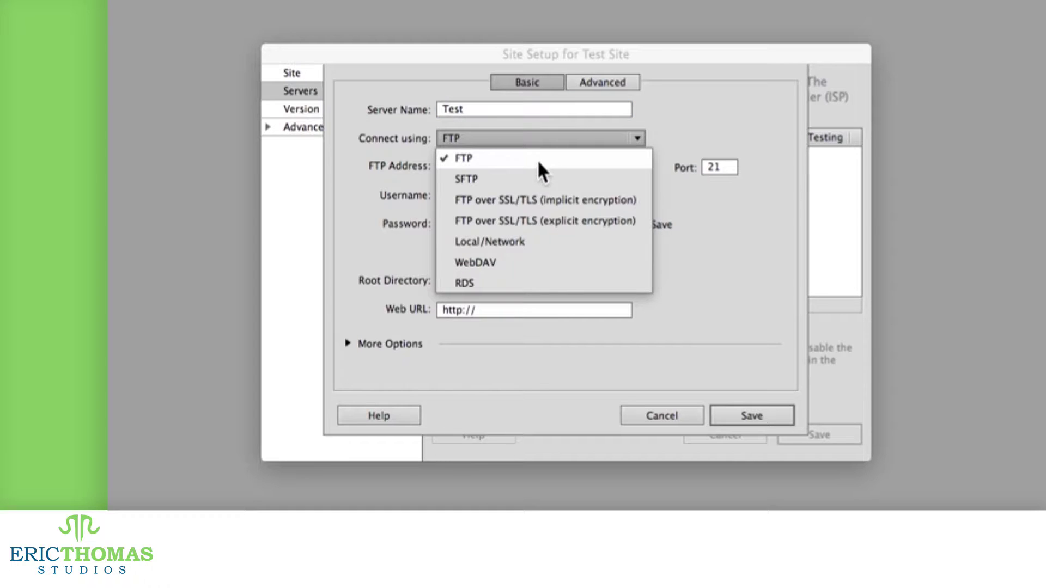
{"action": "left_click", "coordinate": [528, 179]}
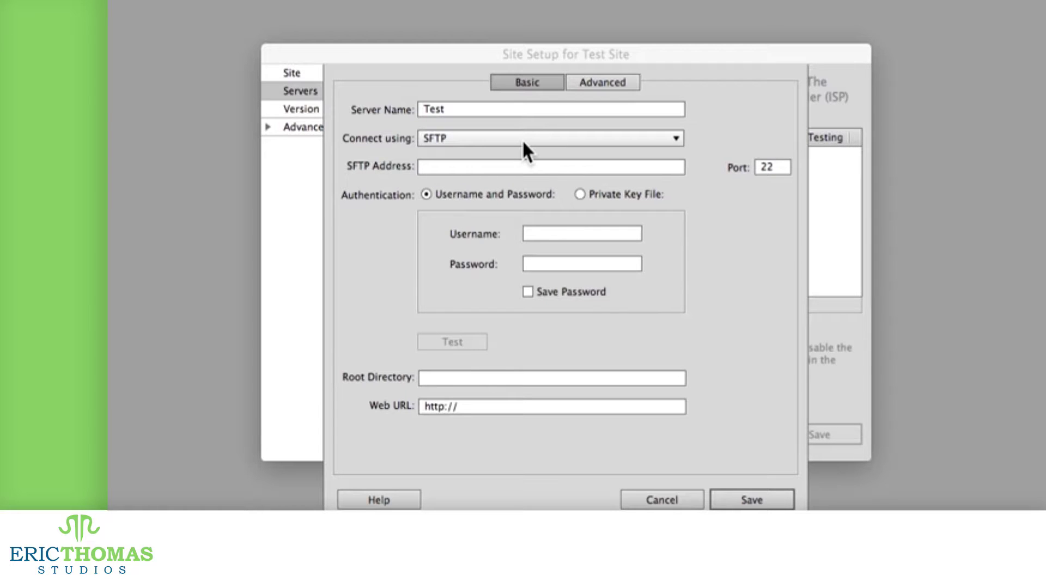
Step: Display the Connect using protocol options, leaving SFTP selected
{"action": "left_click", "coordinate": [523, 151]}
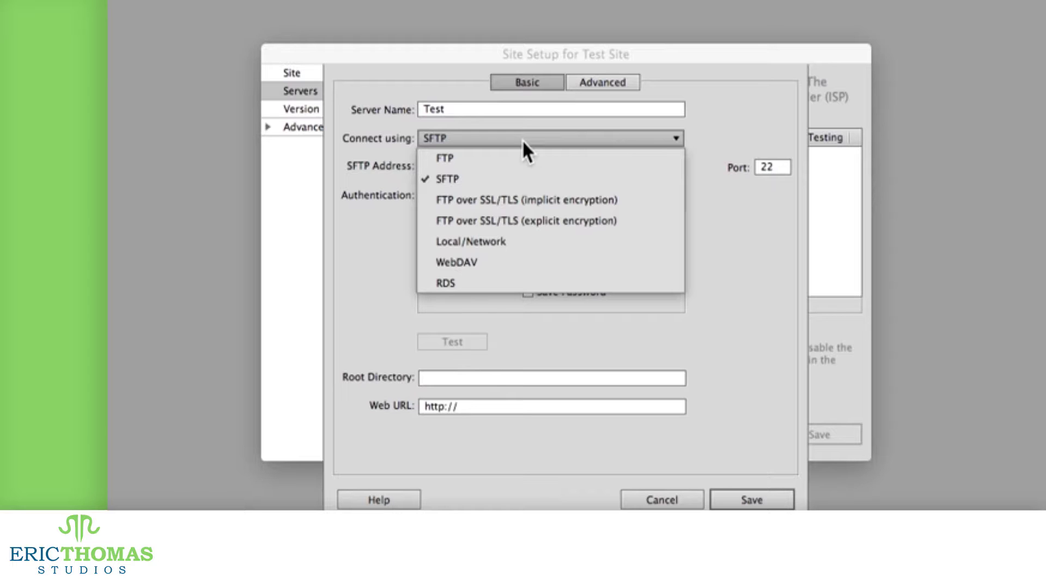
Step: Switch the Test server to FTP with address 'URL here', a placeholder username and a password
{"action": "left_click", "coordinate": [524, 158]}
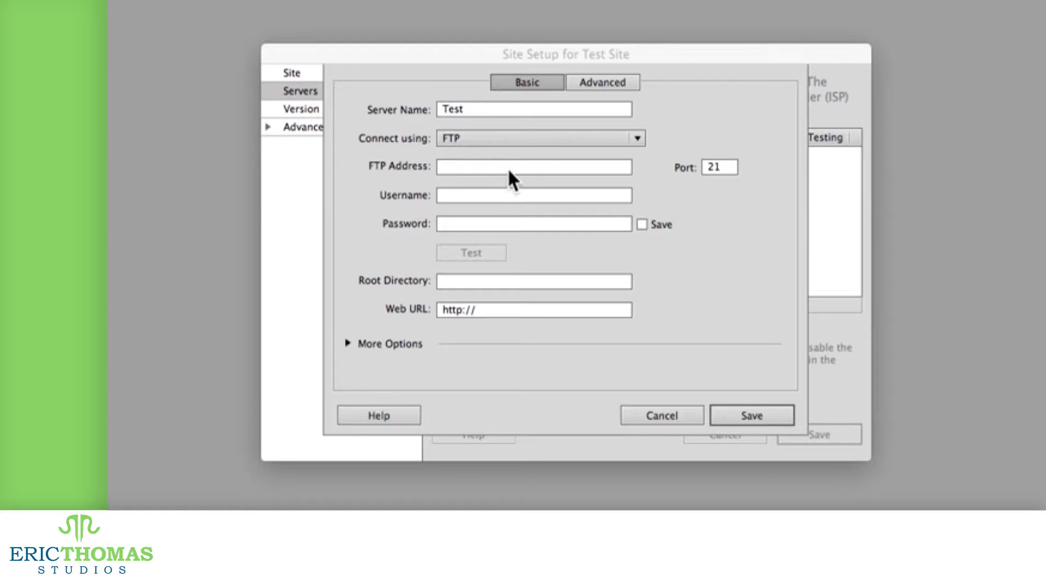
{"action": "left_click", "coordinate": [501, 165]}
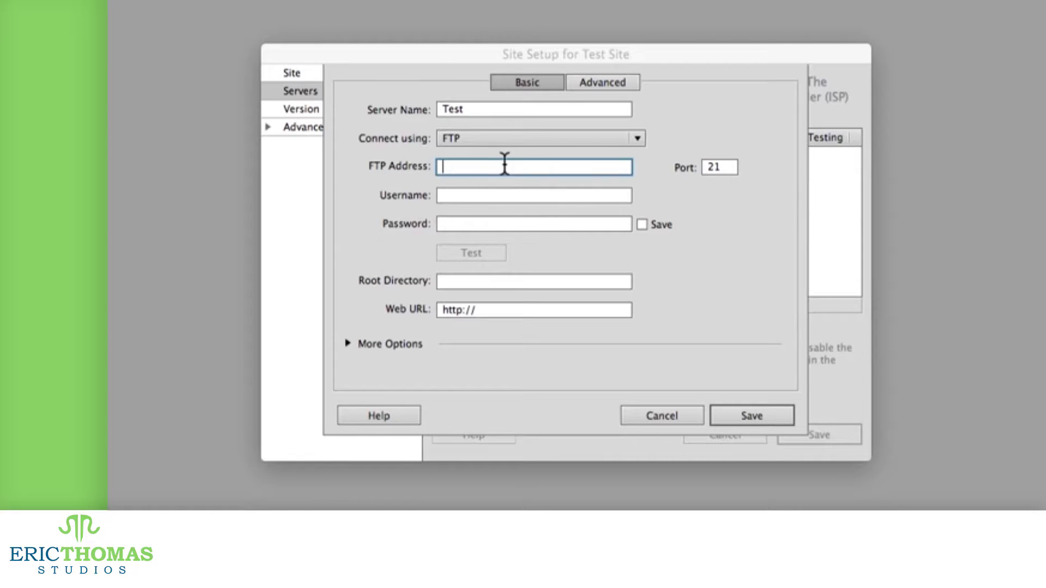
{"action": "type", "text": "URL here"}
{"action": "key", "text": "Tab"}
{"action": "key", "text": "Tab"}
{"action": "type", "text": "username"}
{"action": "key", "text": "Tab"}
{"action": "type", "text": "*********"}
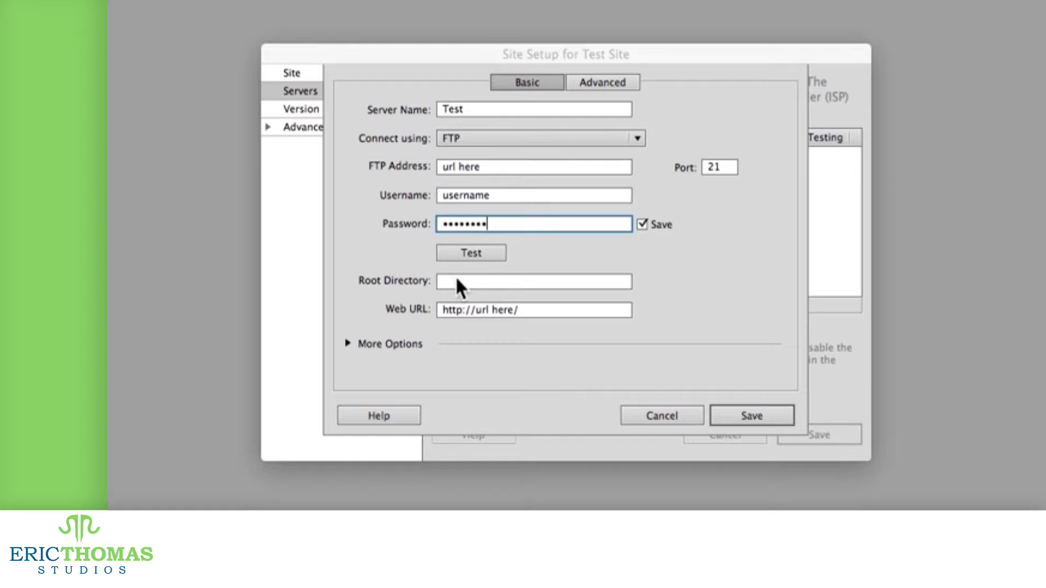
{"action": "left_click", "coordinate": [522, 139]}
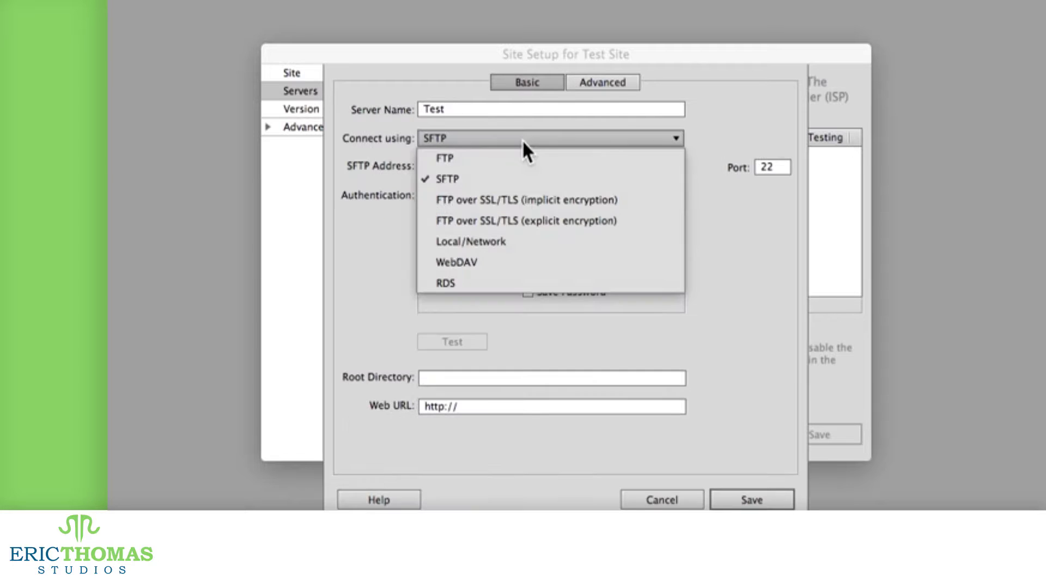
Step: Try FTP over SSL/TLS implicit and explicit, Local/Network, WebDAV and RDS, then return to FTP
{"action": "left_click", "coordinate": [510, 199]}
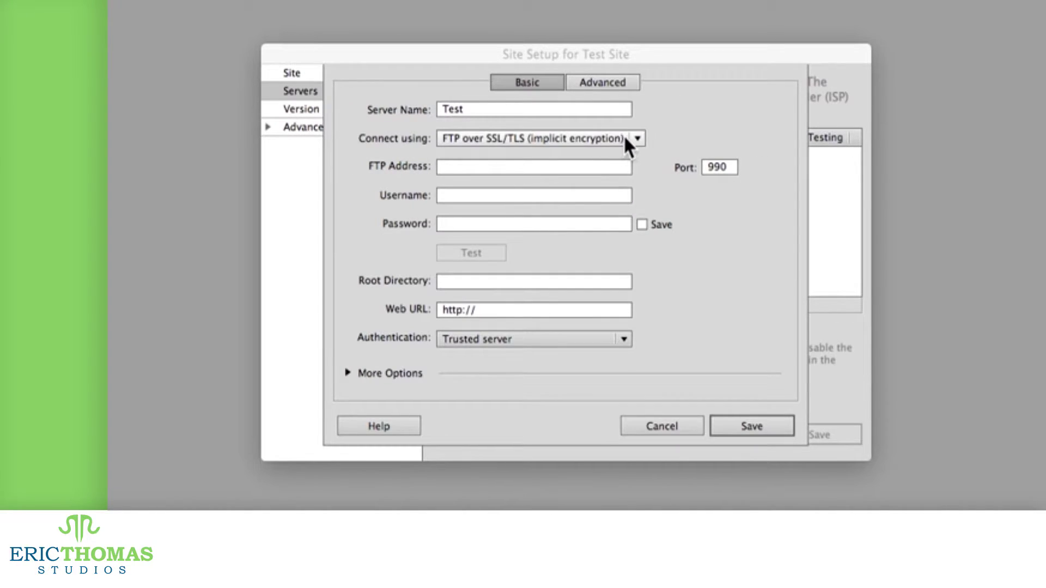
{"action": "left_click", "coordinate": [623, 137]}
{"action": "left_click", "coordinate": [616, 219]}
{"action": "left_click", "coordinate": [617, 146]}
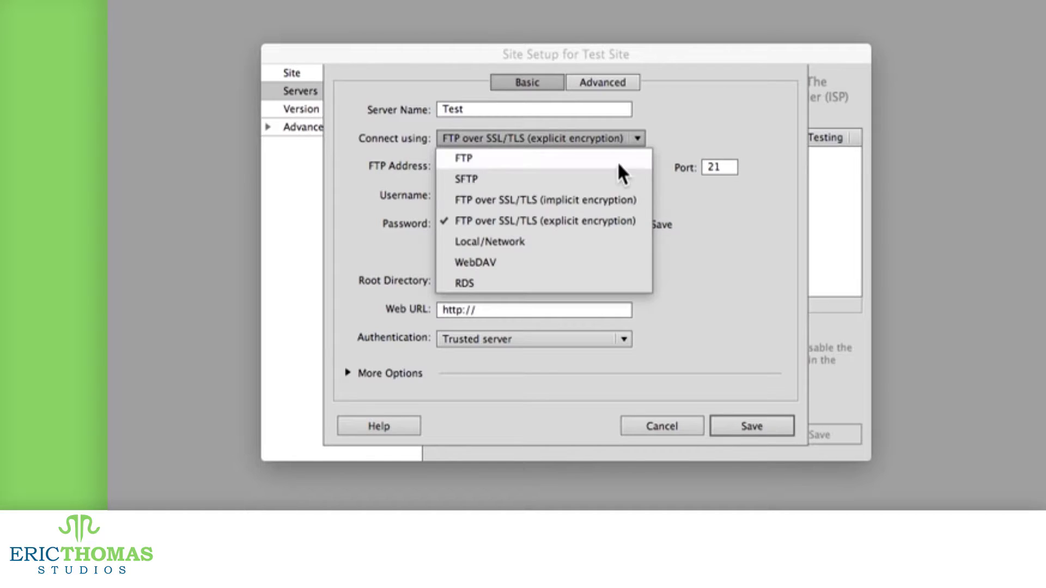
{"action": "left_click", "coordinate": [612, 235]}
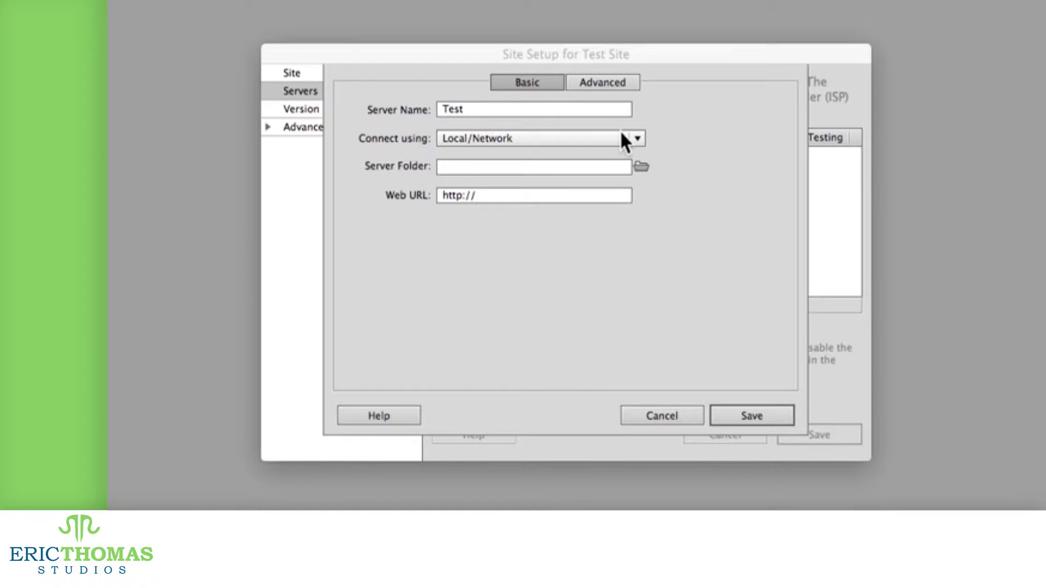
{"action": "left_click", "coordinate": [625, 140]}
{"action": "left_click", "coordinate": [605, 254]}
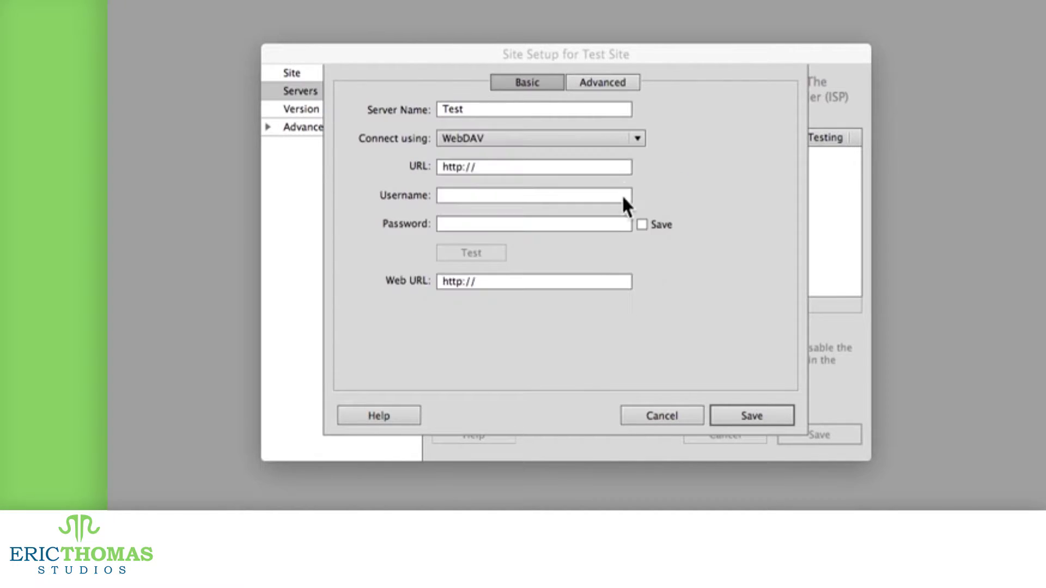
{"action": "left_click", "coordinate": [627, 139]}
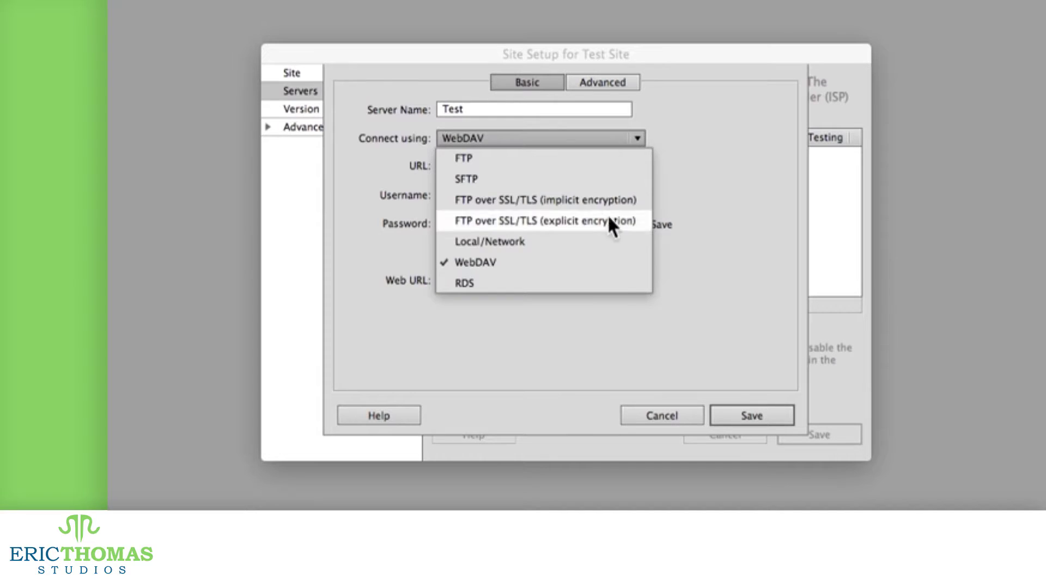
{"action": "left_click", "coordinate": [582, 276]}
{"action": "left_click", "coordinate": [531, 139]}
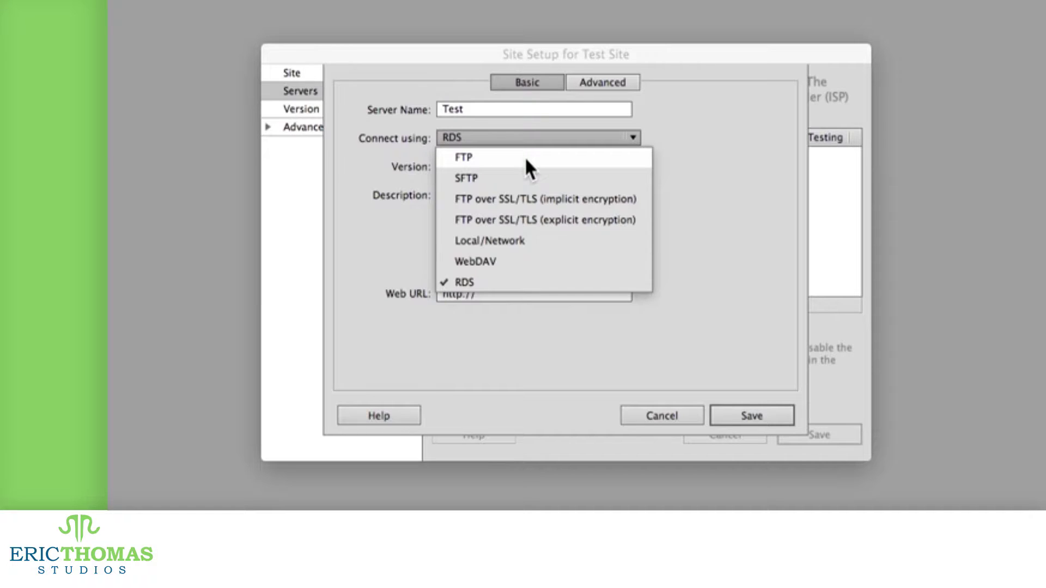
{"action": "left_click", "coordinate": [527, 159]}
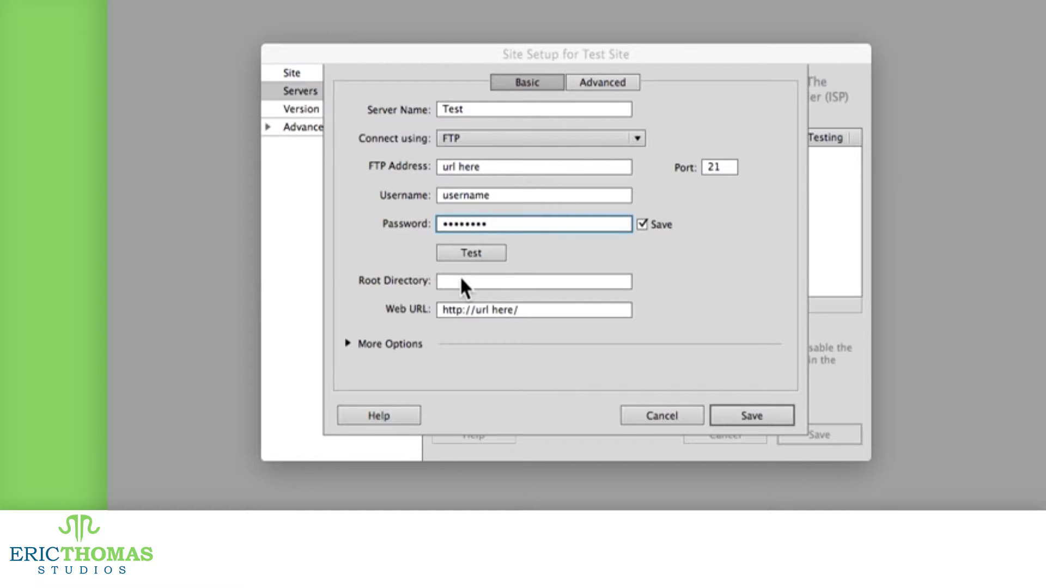
{"action": "key", "text": "Tab"}
{"action": "key", "text": "Tab"}
{"action": "key", "text": "Tab"}
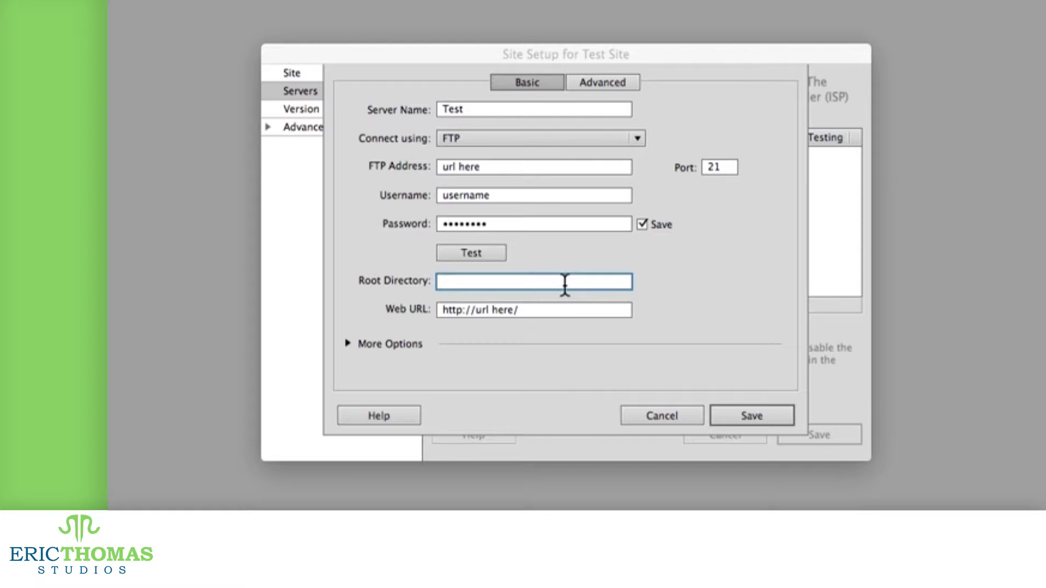
{"action": "type", "text": "goes at end"}
{"action": "key", "text": "Tab"}
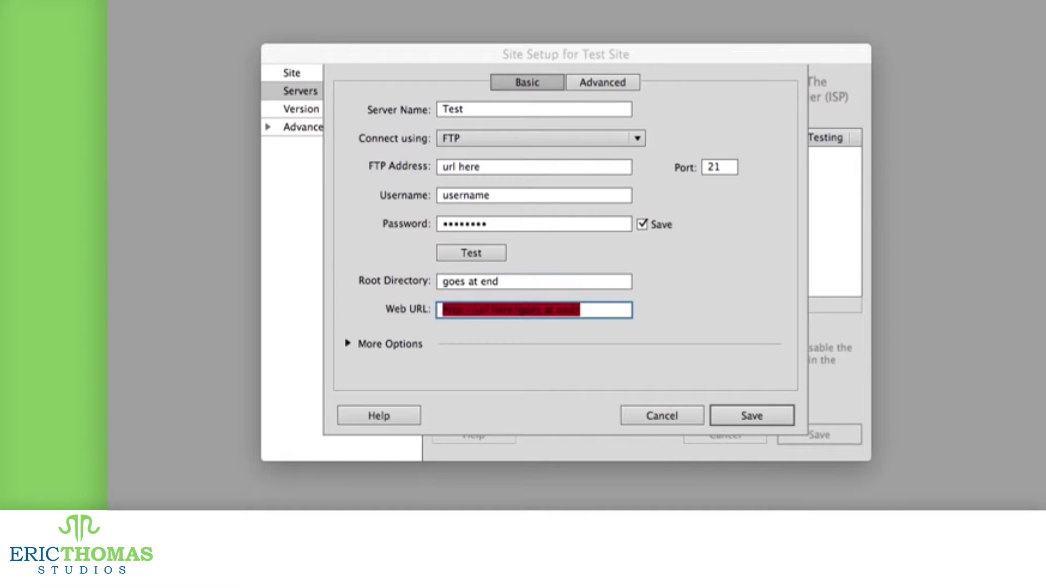
{"action": "key", "text": "Right"}
{"action": "key", "text": "Left"}
{"action": "key", "text": "Left"}
{"action": "key", "text": "Left"}
{"action": "key", "text": "Left"}
{"action": "key", "text": "Left"}
{"action": "key", "text": "Left"}
{"action": "key", "text": "Left"}
{"action": "key", "text": "Left"}
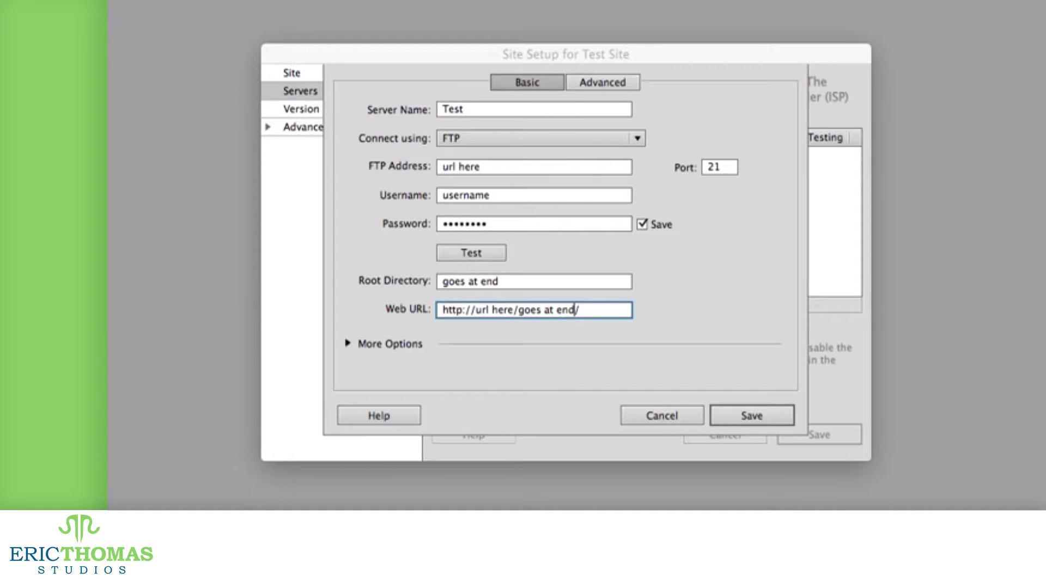
{"action": "key", "text": "Left"}
{"action": "key", "text": "Left"}
{"action": "key", "text": "Left"}
{"action": "key", "text": "Left"}
{"action": "key", "text": "Left"}
{"action": "key", "text": "Left"}
{"action": "key", "text": "Left"}
{"action": "key", "text": "Left"}
{"action": "key", "text": "Left"}
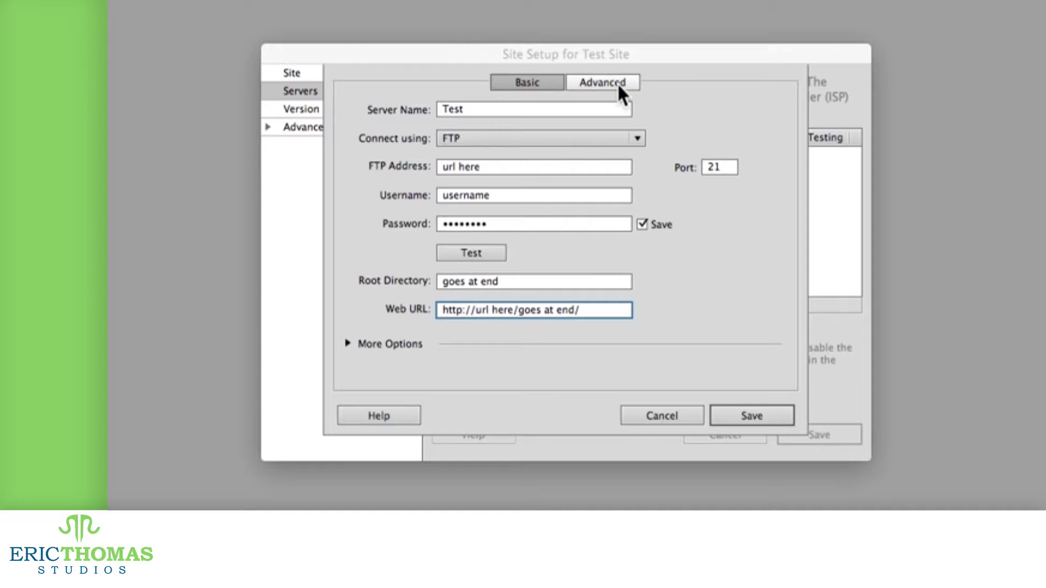
Step: Enable file check-out in the Advanced settings and enter a check-out name and e-mail address
{"action": "left_click", "coordinate": [616, 80]}
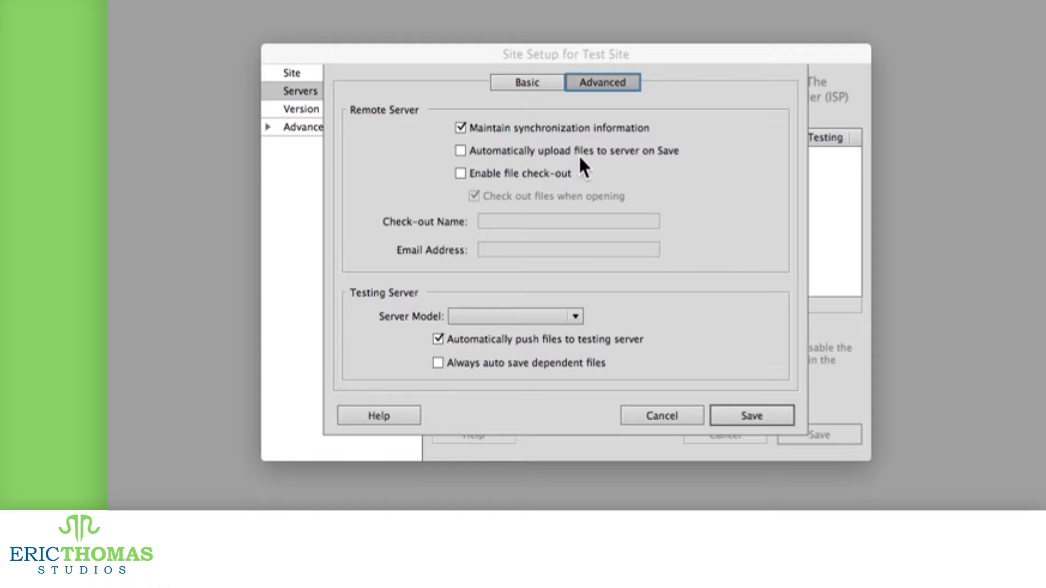
{"action": "left_click", "coordinate": [563, 170]}
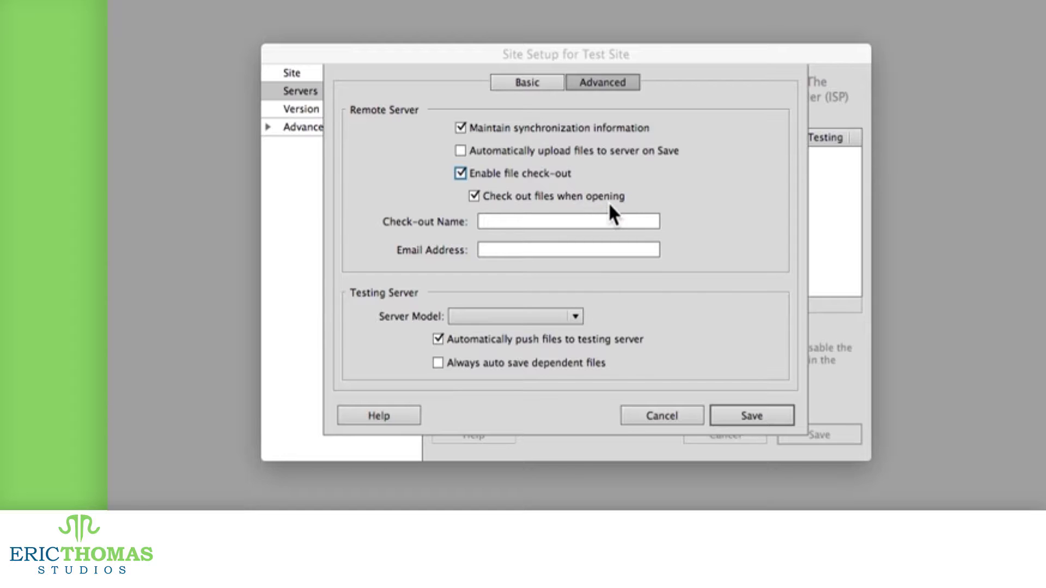
{"action": "left_click", "coordinate": [565, 223]}
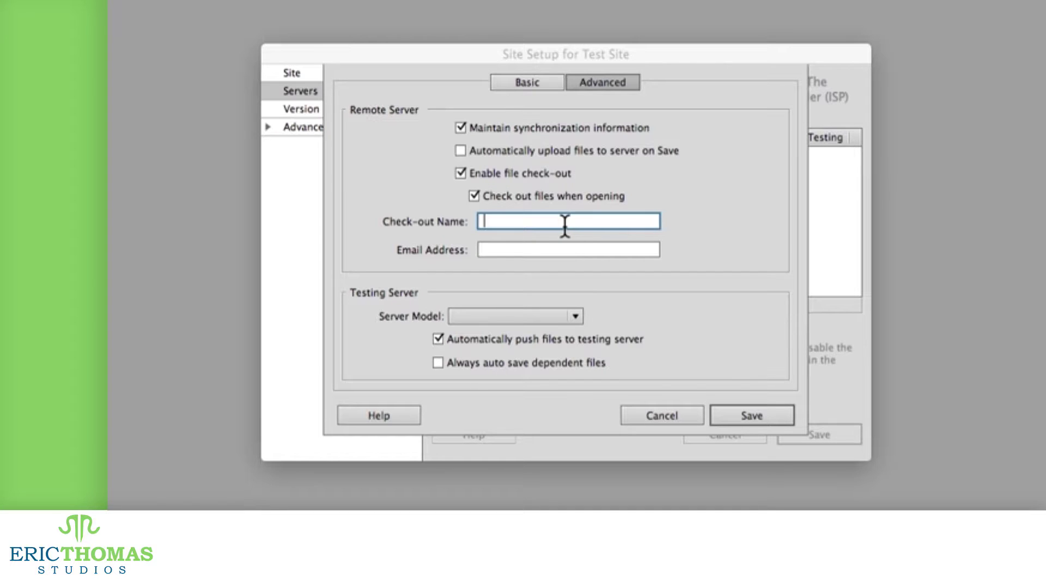
{"action": "key", "text": "Tab"}
{"action": "type", "text": "f"}
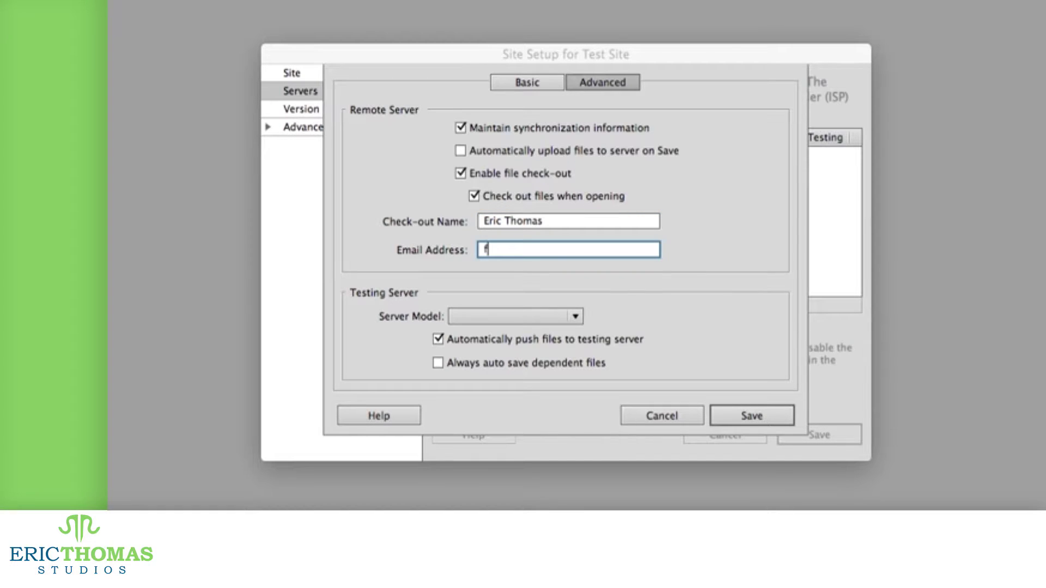
{"action": "type", "text": "ake@emails.com"}
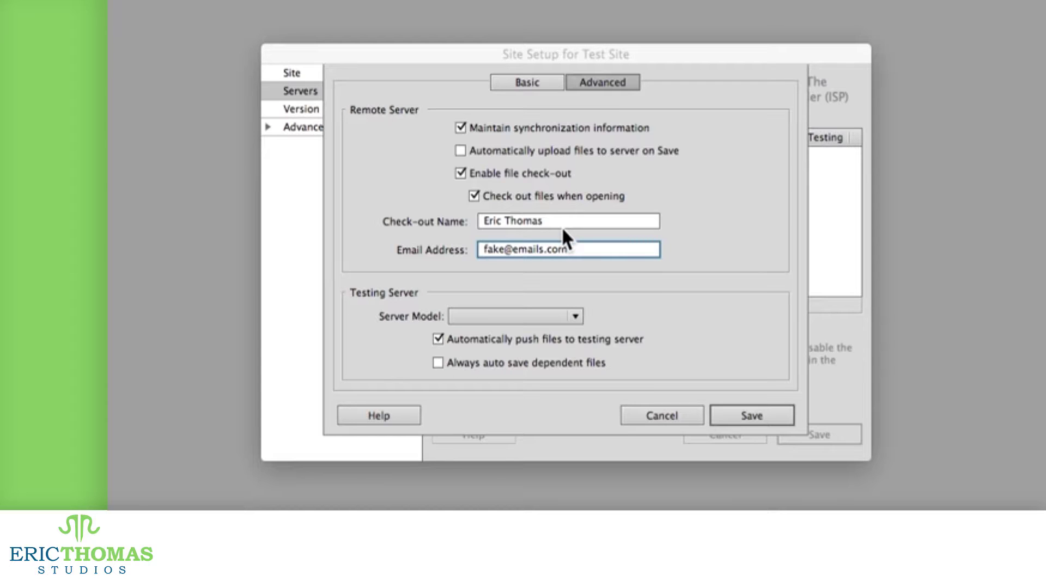
Step: Try ASP JavaScript, then set the testing server model to PHP MySQL
{"action": "left_click", "coordinate": [575, 317]}
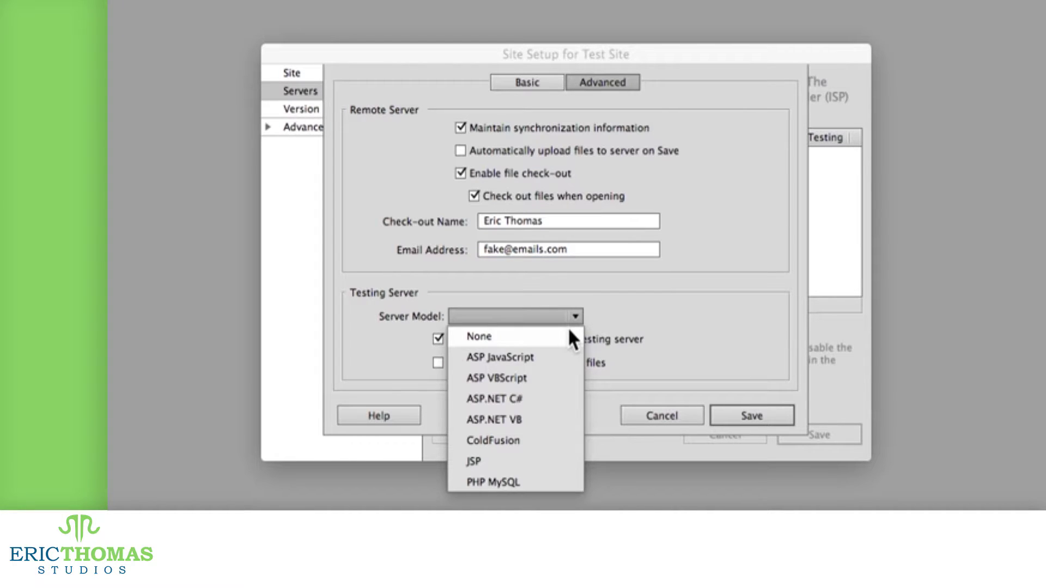
{"action": "left_click", "coordinate": [560, 356]}
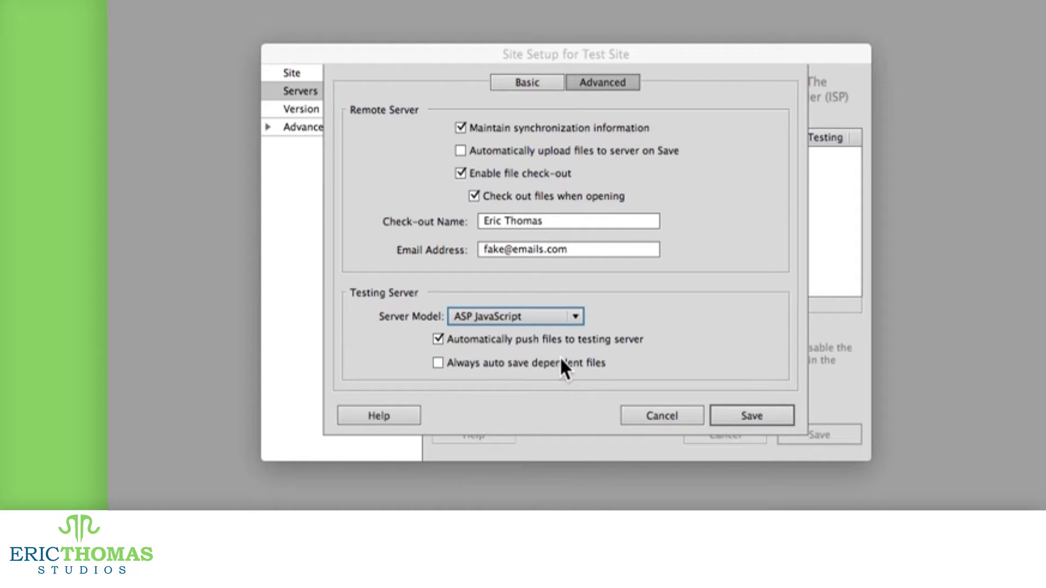
{"action": "left_click", "coordinate": [571, 315]}
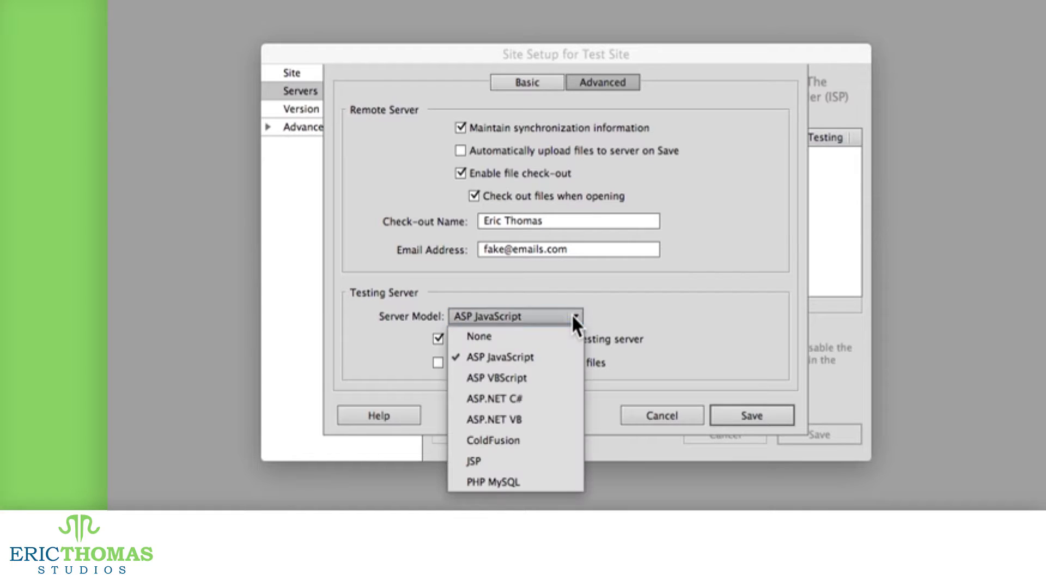
{"action": "left_click", "coordinate": [537, 472]}
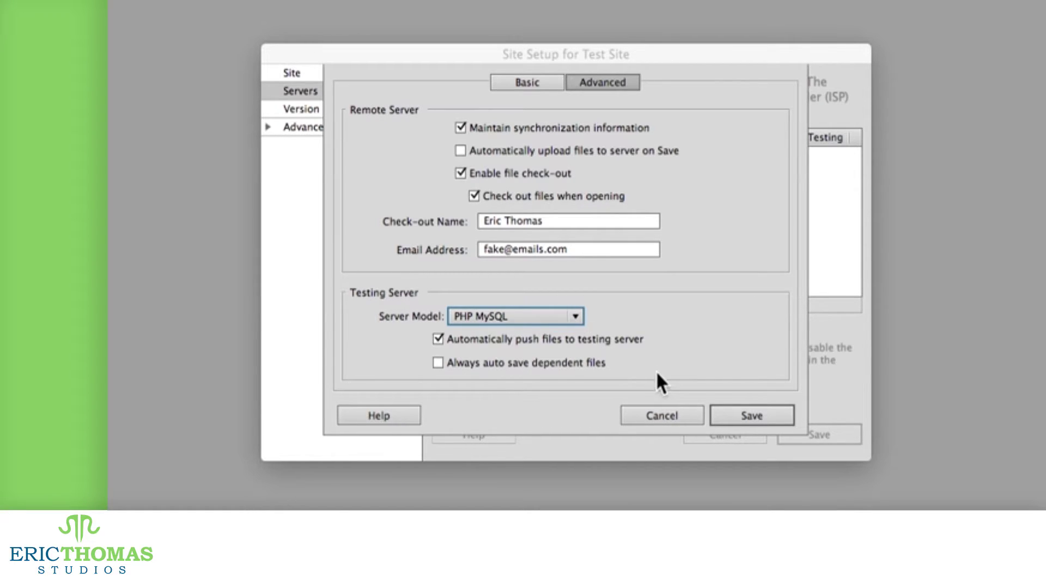
Step: Discard the server sheet and set version control to Subversion over HTTPS on port 443
{"action": "left_click", "coordinate": [662, 411]}
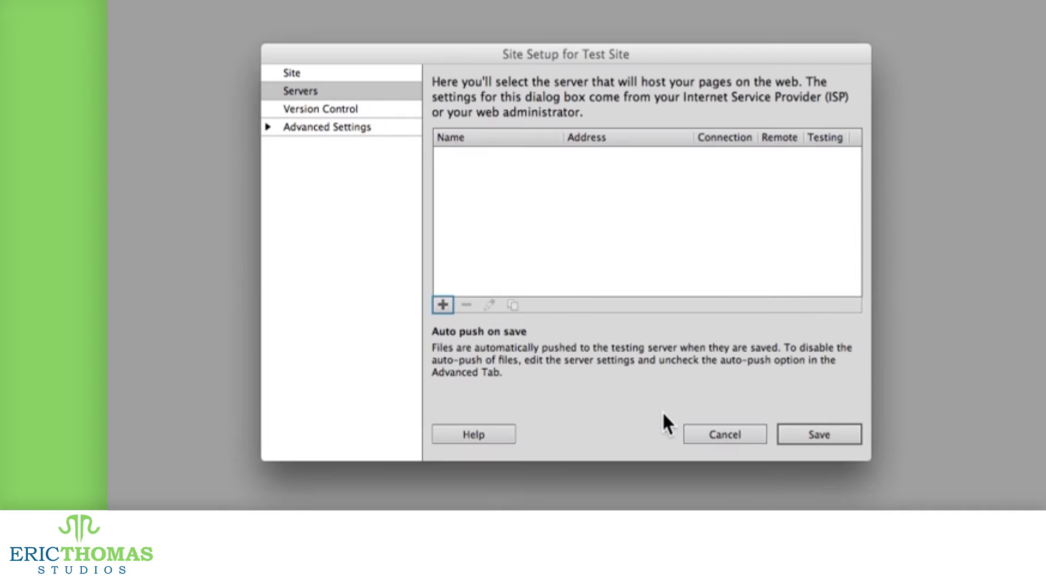
{"action": "left_click", "coordinate": [353, 109]}
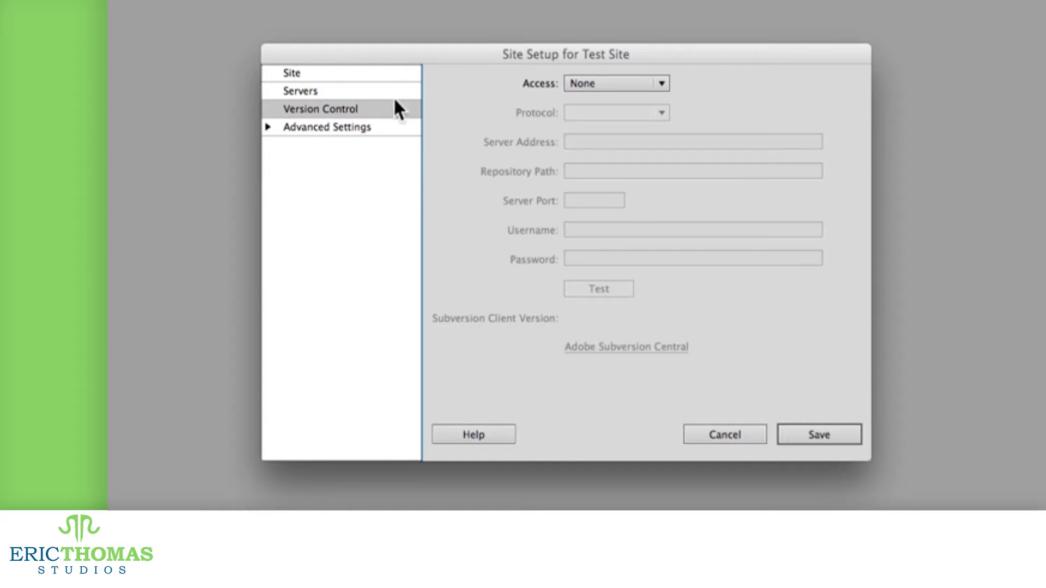
{"action": "left_click", "coordinate": [596, 81]}
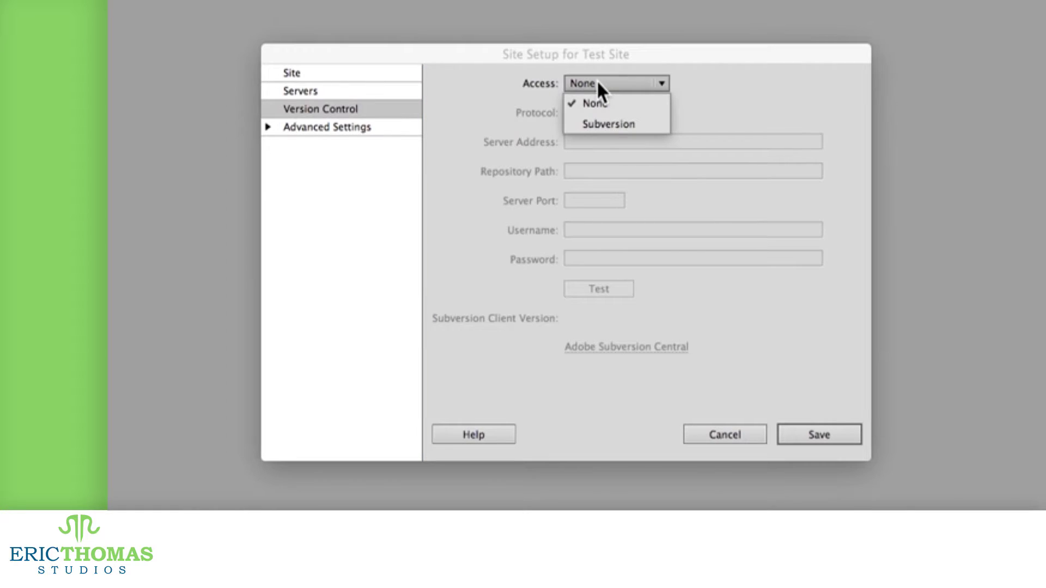
{"action": "left_click", "coordinate": [624, 124]}
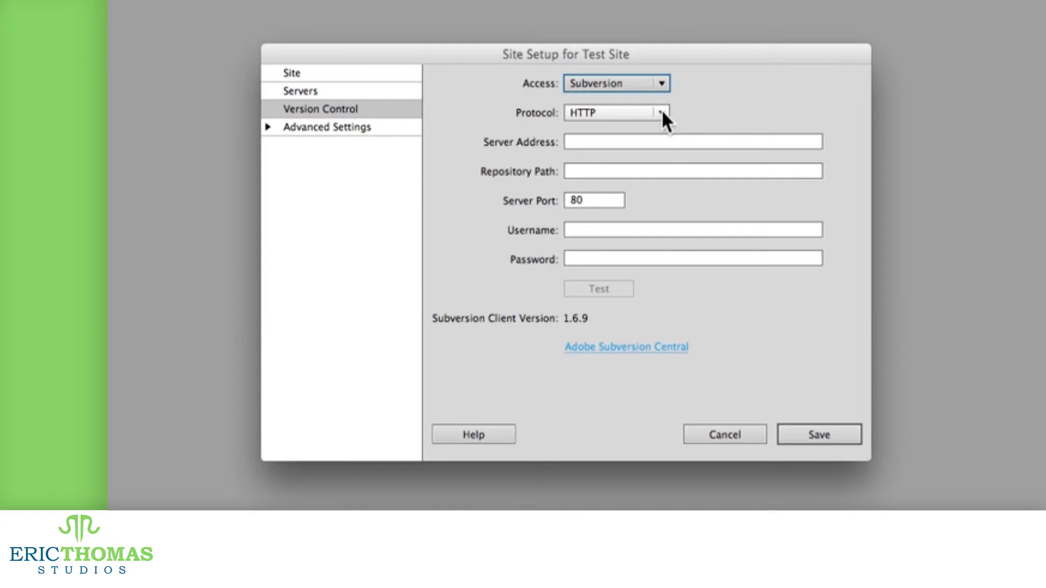
{"action": "left_click", "coordinate": [661, 112]}
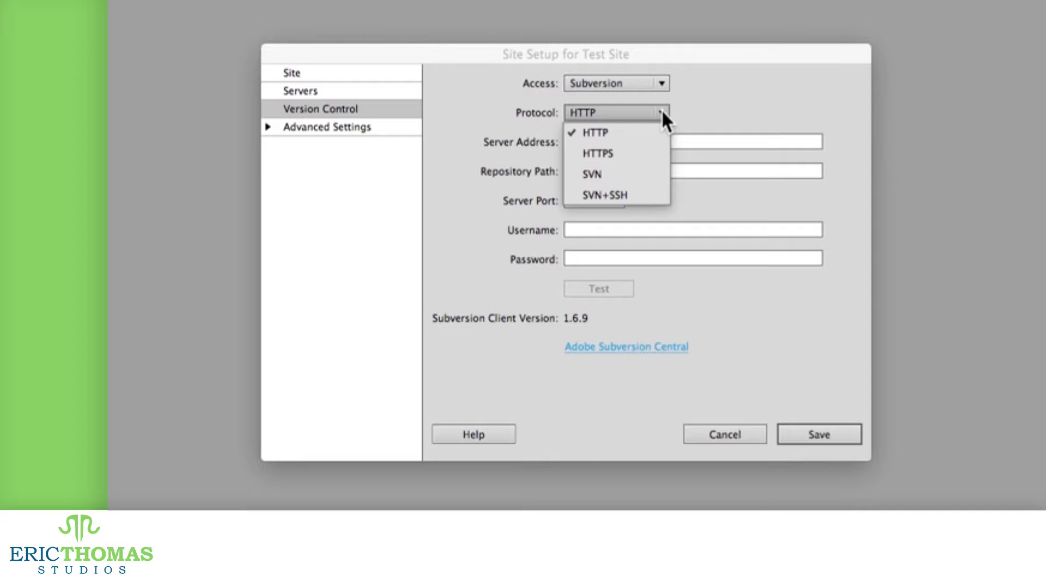
{"action": "left_click", "coordinate": [644, 155]}
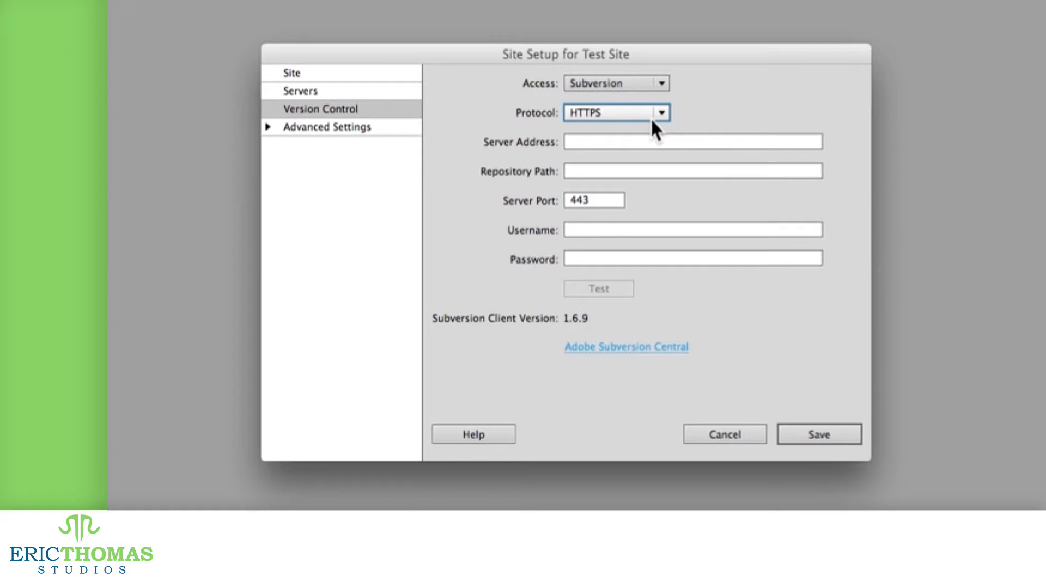
{"action": "left_click", "coordinate": [363, 128]}
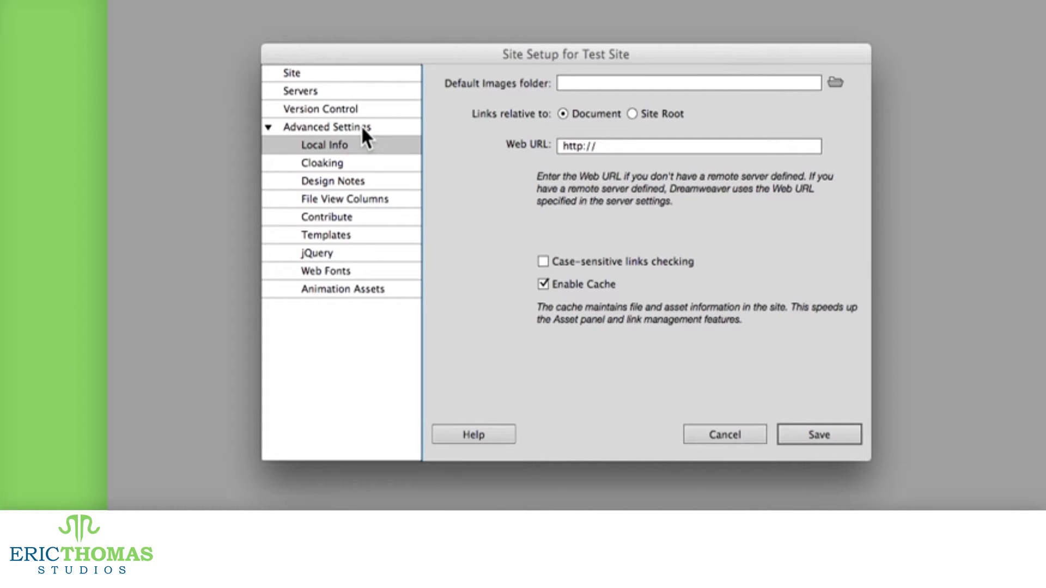
Step: Enter img/ as the default images folder and make links relative to Site Root
{"action": "left_click", "coordinate": [622, 83]}
{"action": "type", "text": "img/"}
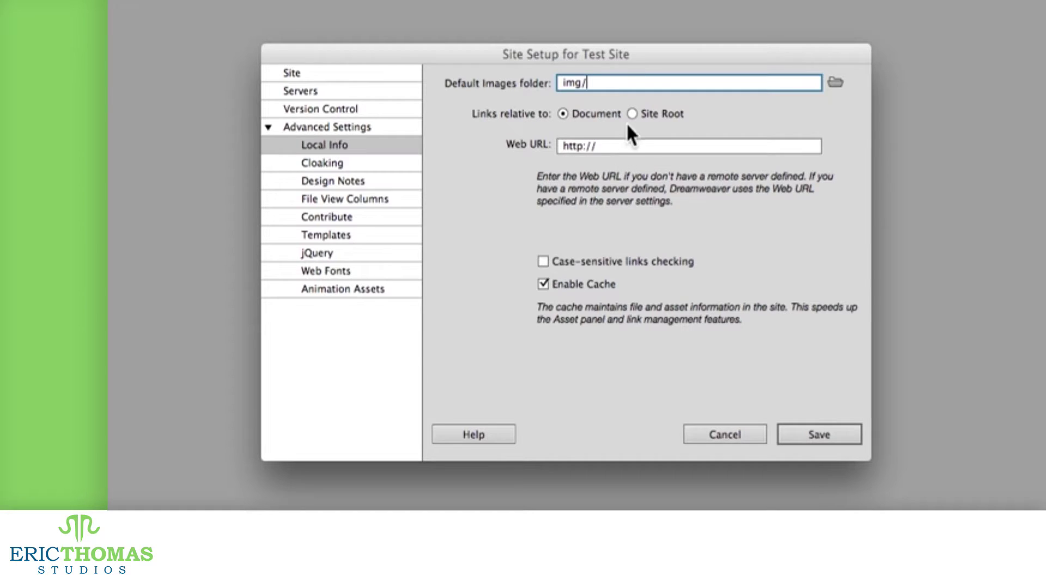
{"action": "left_click", "coordinate": [630, 112]}
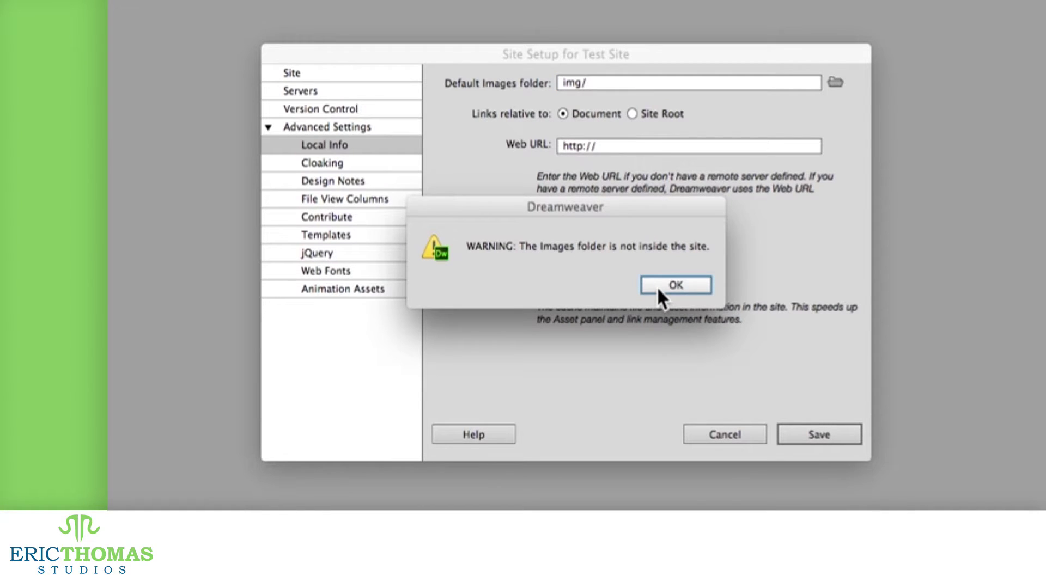
{"action": "left_click", "coordinate": [659, 288]}
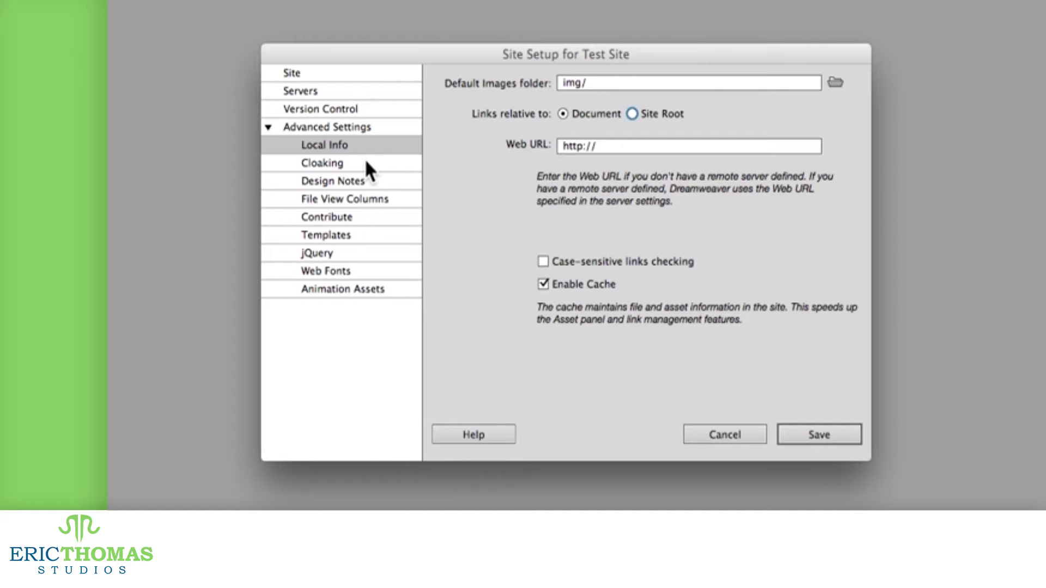
Step: Clear the default images folder and set links relative to Site Root again
{"action": "left_click_drag", "start_coordinate": [619, 84], "coordinate": [554, 82]}
{"action": "key", "text": "BackSpace"}
{"action": "left_click", "coordinate": [633, 107]}
{"action": "left_click", "coordinate": [657, 280]}
Step: Make links relative to Document and cloak files ending .fla .psd .DS_Store .AI
{"action": "left_click", "coordinate": [581, 112]}
{"action": "left_click", "coordinate": [350, 169]}
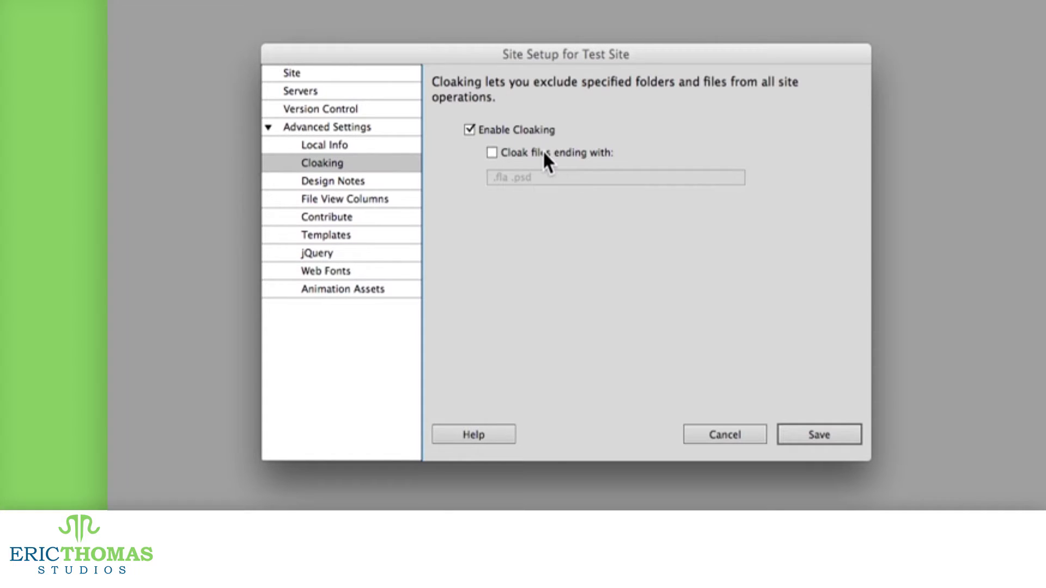
{"action": "left_click", "coordinate": [574, 153]}
{"action": "left_click", "coordinate": [567, 177]}
{"action": "type", "text": ".DS_Store .AI"}
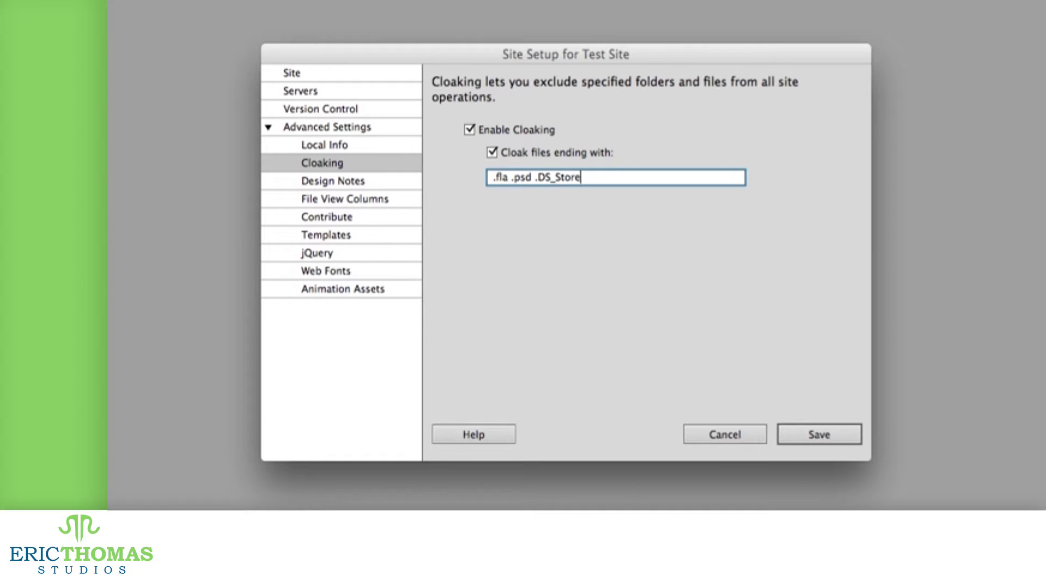
{"action": "left_click", "coordinate": [360, 181]}
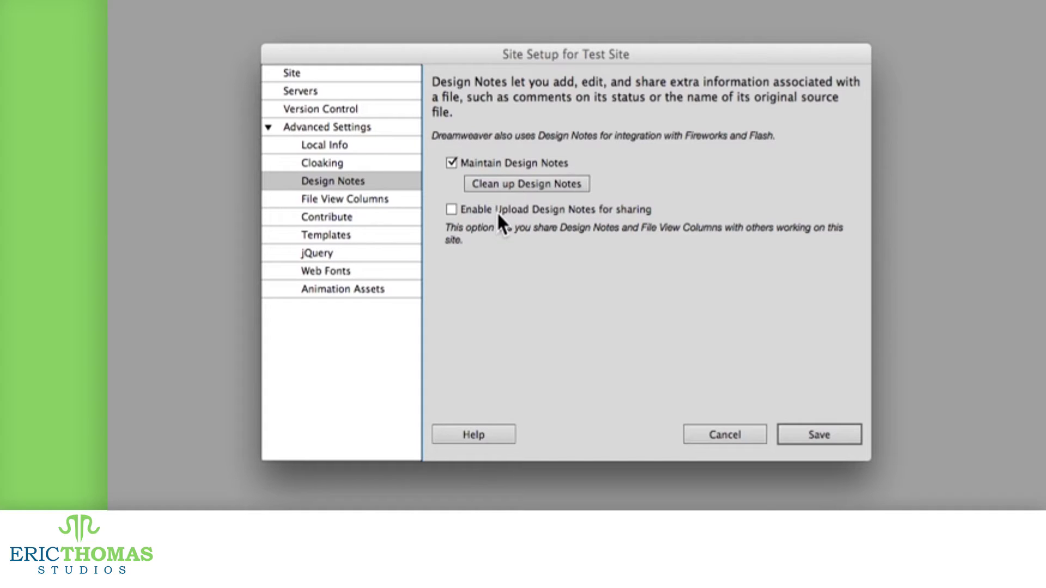
Step: Toggle Design Notes upload sharing on and back off, leaving it disabled
{"action": "left_click", "coordinate": [532, 208]}
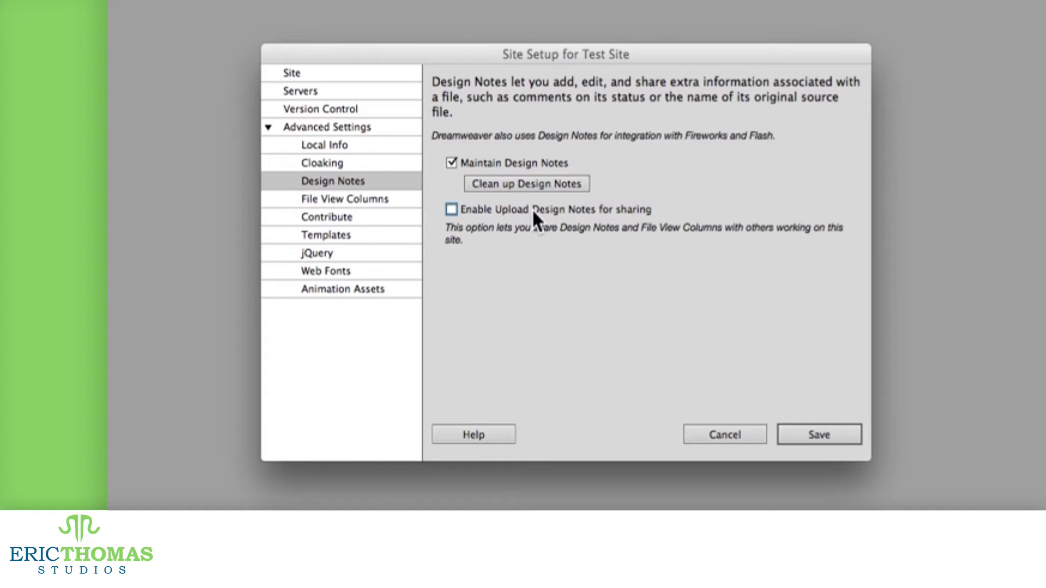
{"action": "left_click", "coordinate": [572, 218]}
{"action": "left_click", "coordinate": [401, 206]}
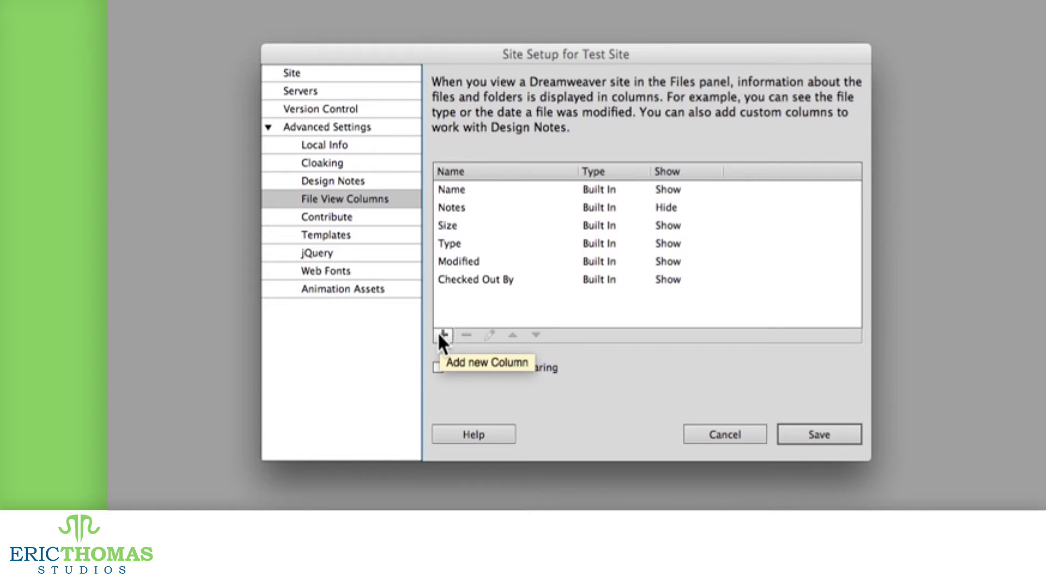
{"action": "left_click", "coordinate": [675, 190]}
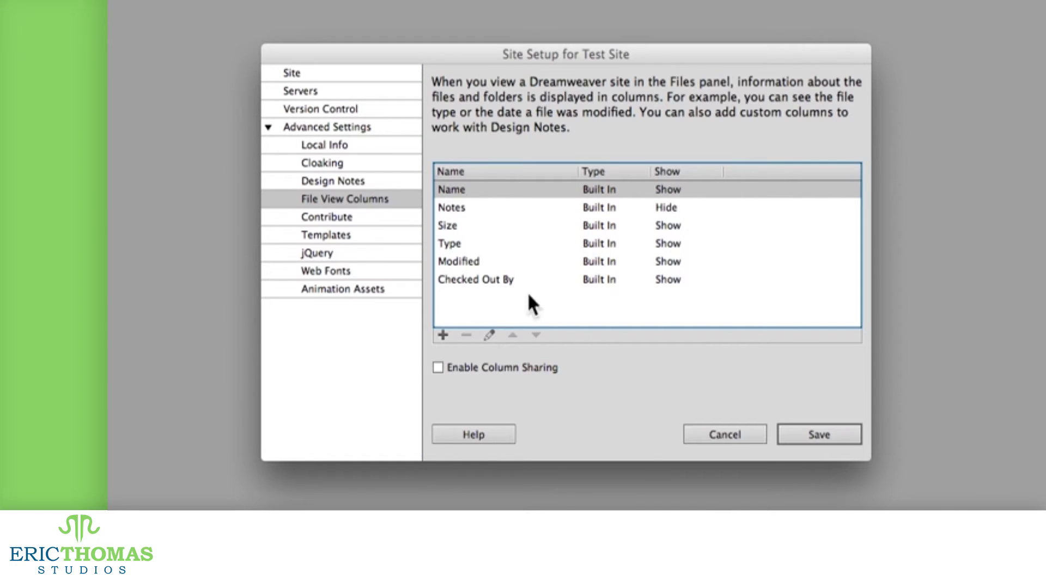
{"action": "double_click", "coordinate": [593, 189]}
{"action": "left_click", "coordinate": [590, 163]}
{"action": "left_click", "coordinate": [583, 221]}
{"action": "left_click", "coordinate": [591, 159]}
{"action": "left_click", "coordinate": [593, 180]}
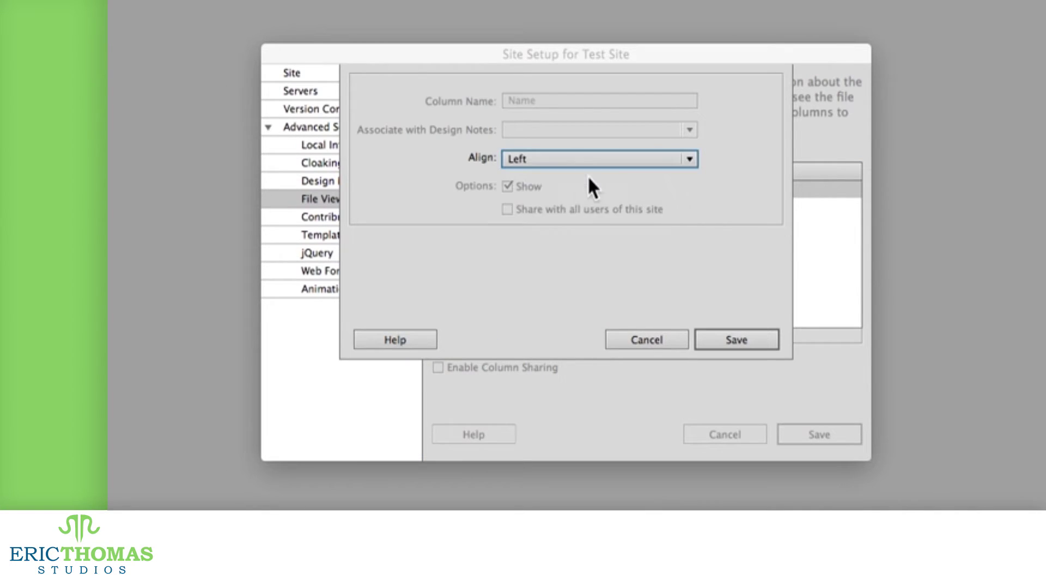
{"action": "key", "text": "Escape"}
{"action": "left_click", "coordinate": [501, 279]}
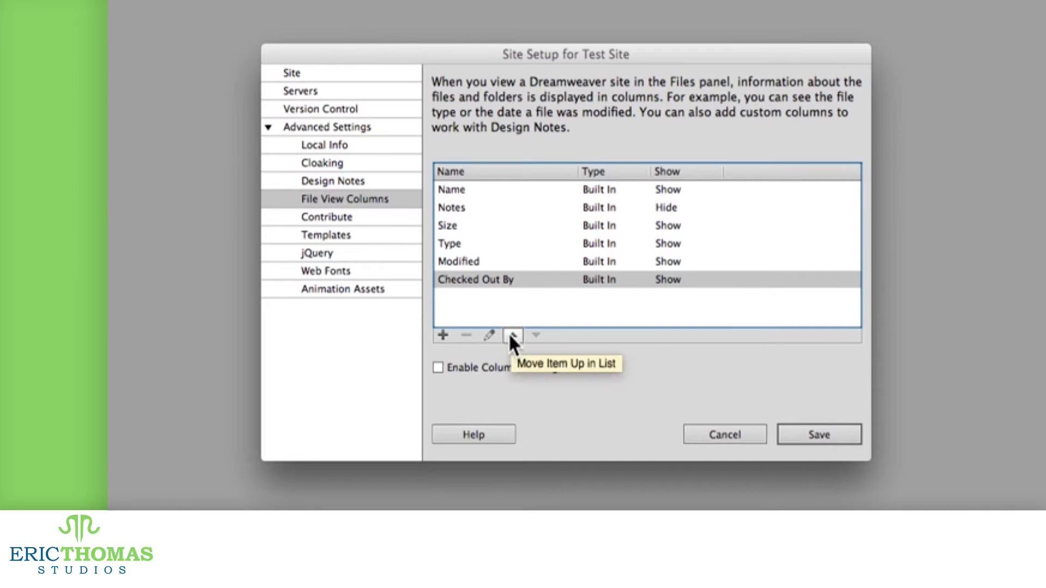
{"action": "left_click", "coordinate": [442, 334]}
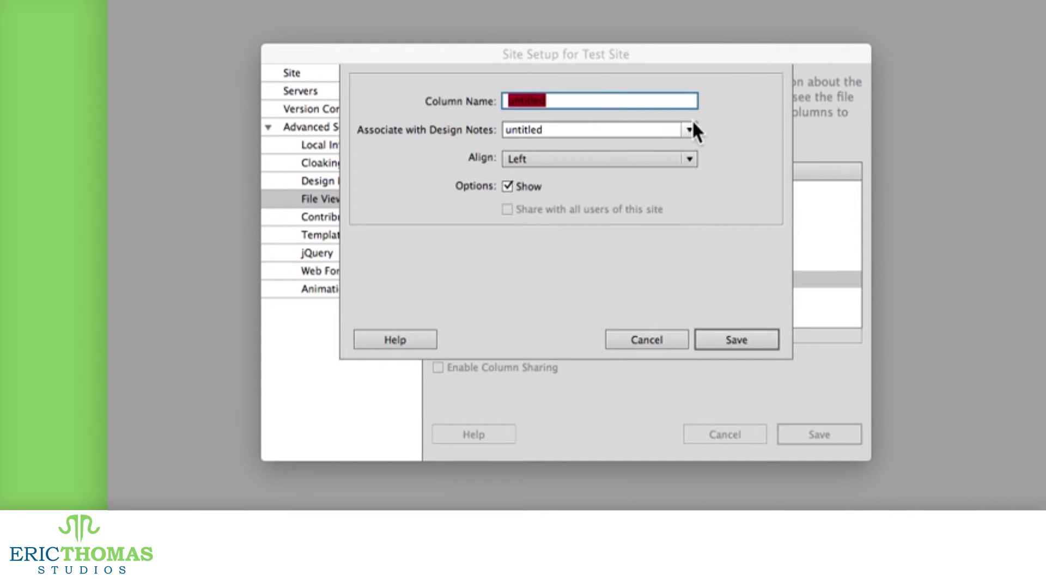
{"action": "left_click", "coordinate": [688, 130]}
{"action": "left_click", "coordinate": [643, 337]}
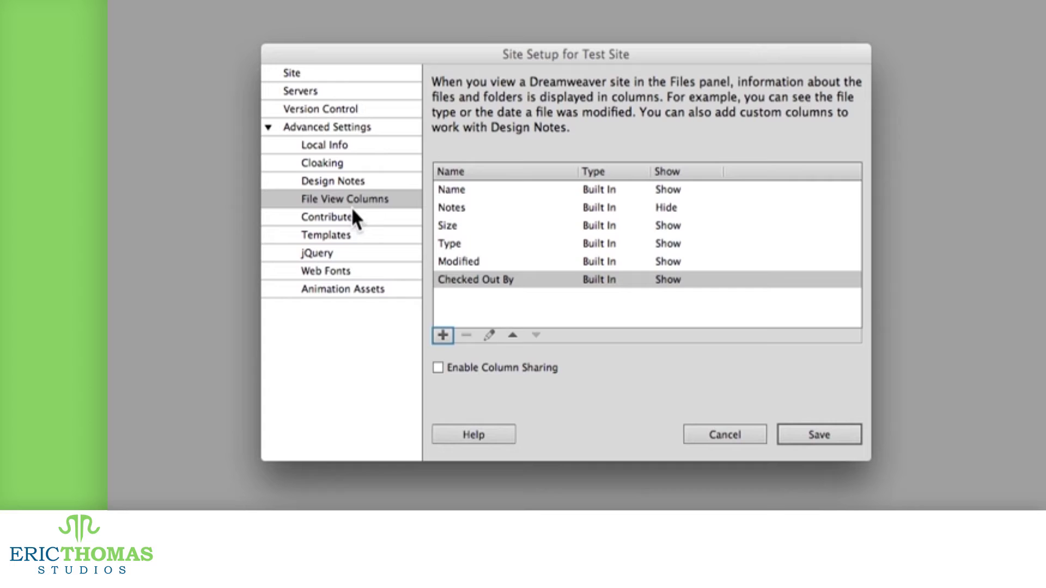
{"action": "left_click", "coordinate": [348, 218]}
Step: Attempt Contribute compatibility, then set version control access to None
{"action": "left_click", "coordinate": [538, 136]}
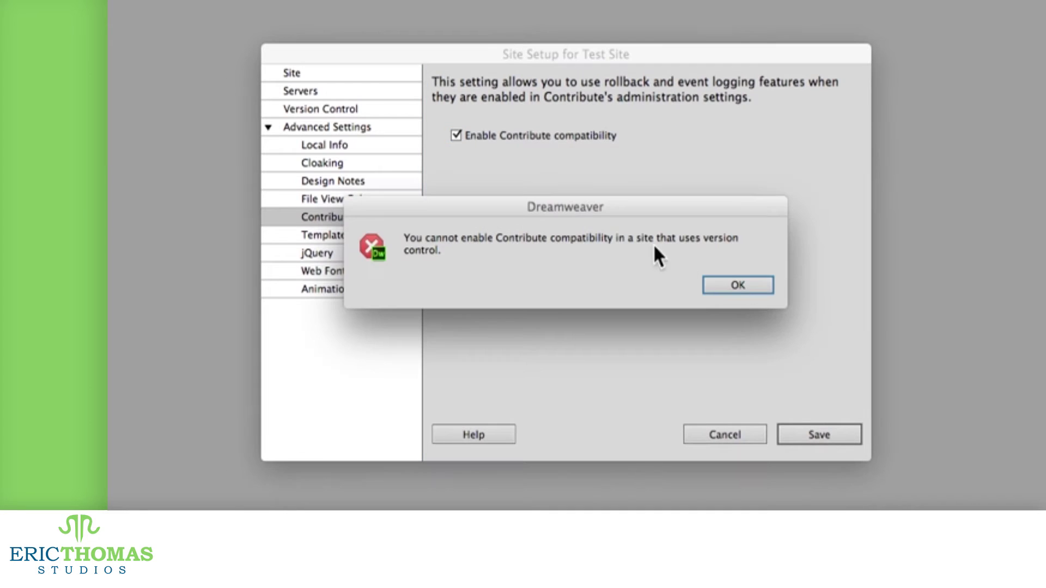
{"action": "left_click", "coordinate": [739, 285]}
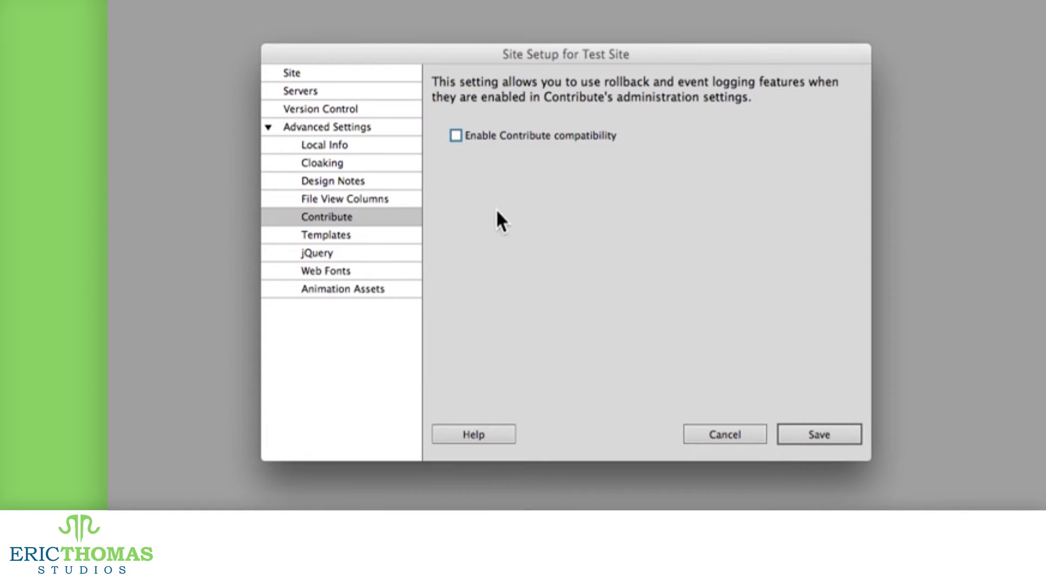
{"action": "left_click", "coordinate": [392, 109]}
{"action": "left_click", "coordinate": [621, 83]}
{"action": "left_click", "coordinate": [611, 100]}
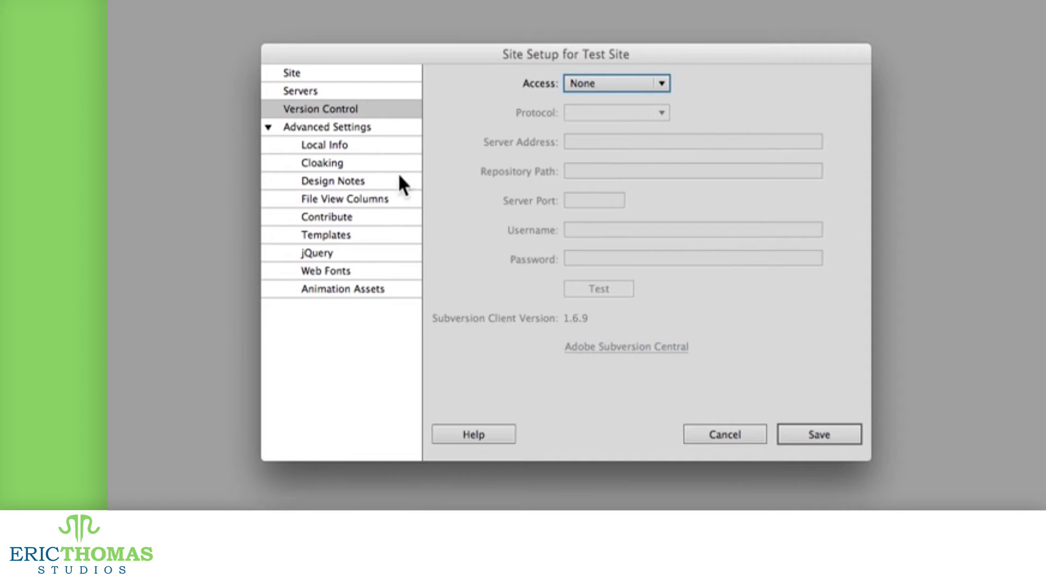
Step: Retry enabling Contribute compatibility and dismiss the connection type warning
{"action": "left_click", "coordinate": [357, 218]}
{"action": "left_click", "coordinate": [516, 133]}
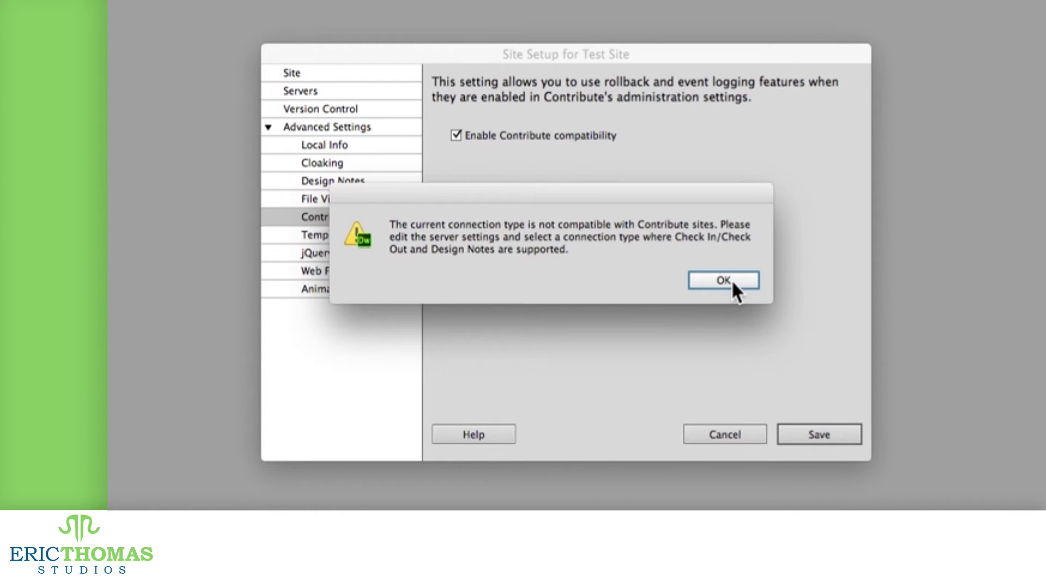
{"action": "left_click", "coordinate": [731, 280]}
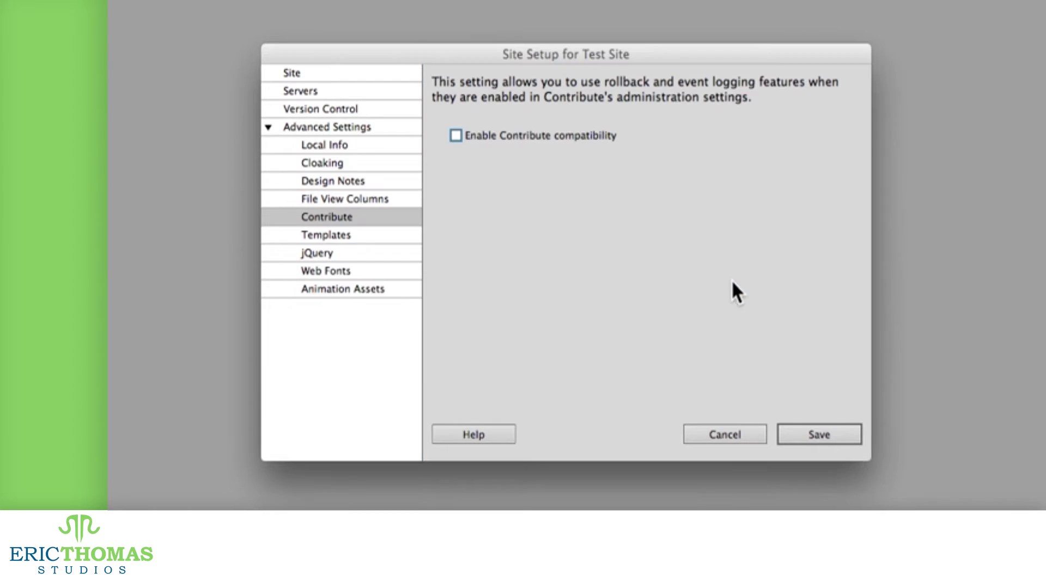
{"action": "left_click", "coordinate": [367, 239]}
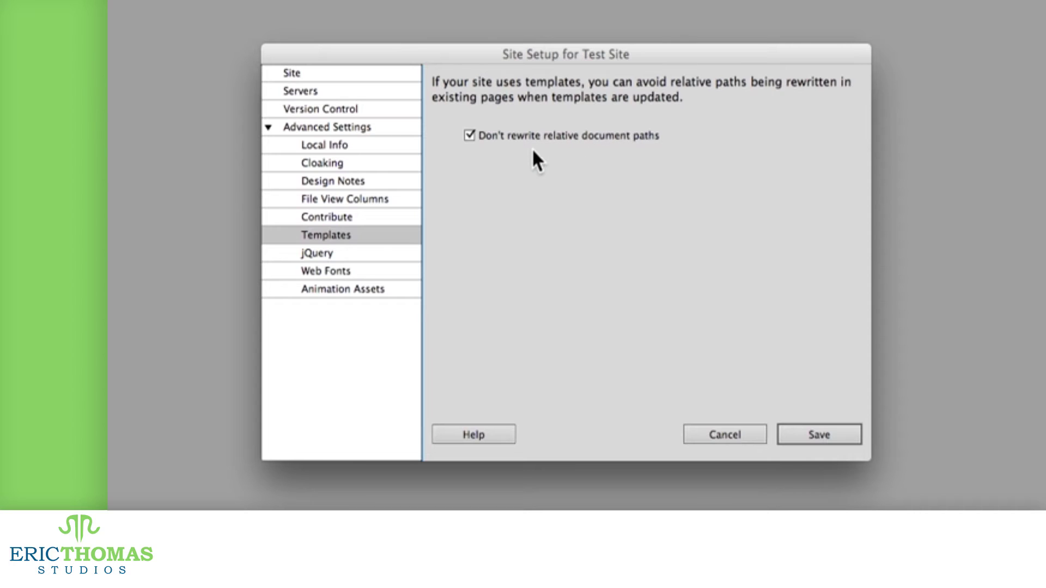
Step: Review the jQuery, Web Fonts and Animation Assets settings, then cancel Site Setup
{"action": "left_click", "coordinate": [335, 256]}
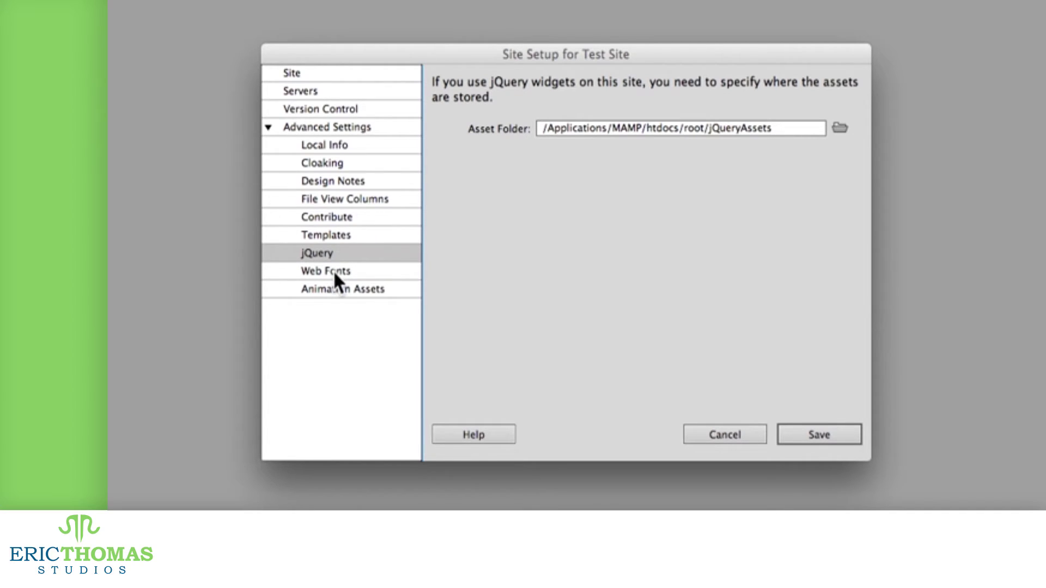
{"action": "left_click", "coordinate": [335, 278]}
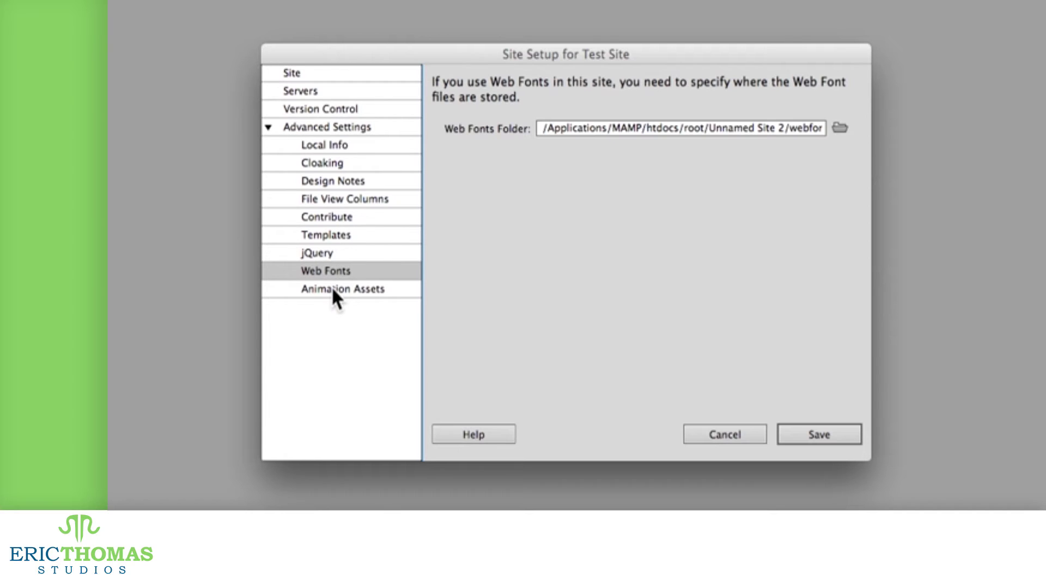
{"action": "left_click", "coordinate": [334, 292]}
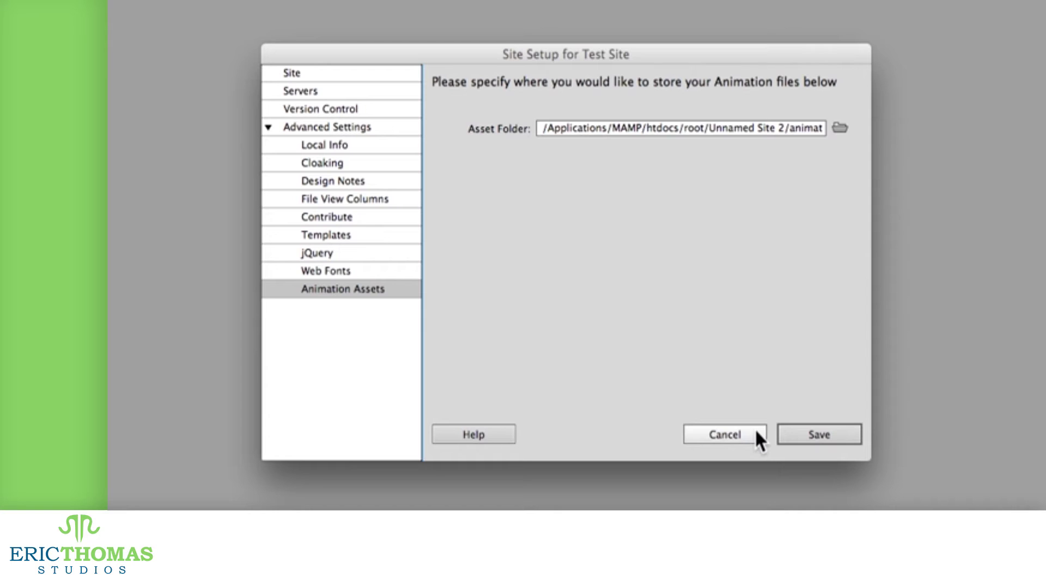
{"action": "left_click", "coordinate": [756, 432]}
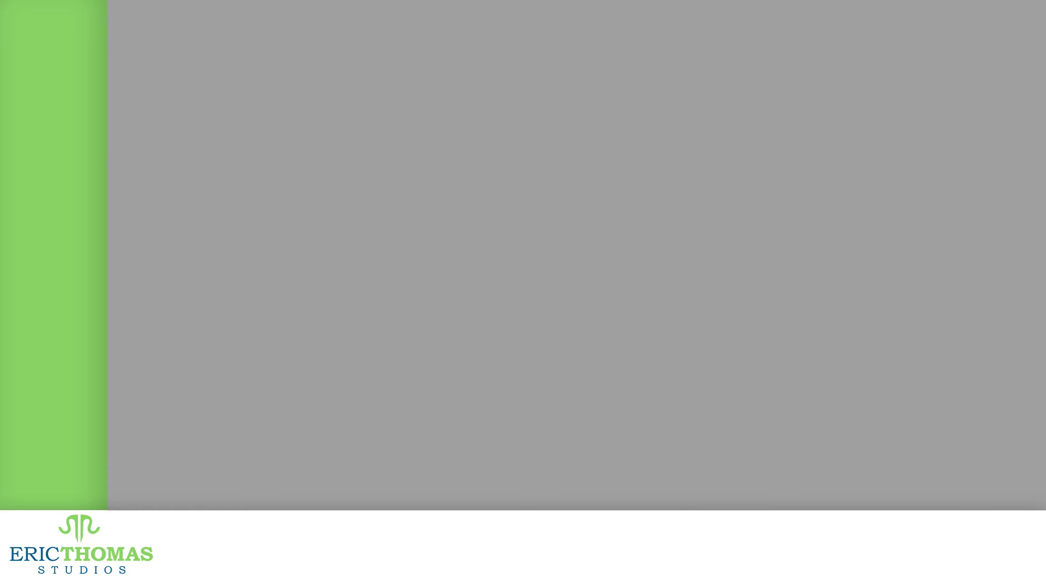
Step: Open Manage Sites and start editing the ETS site
{"action": "left_click", "coordinate": [338, 1]}
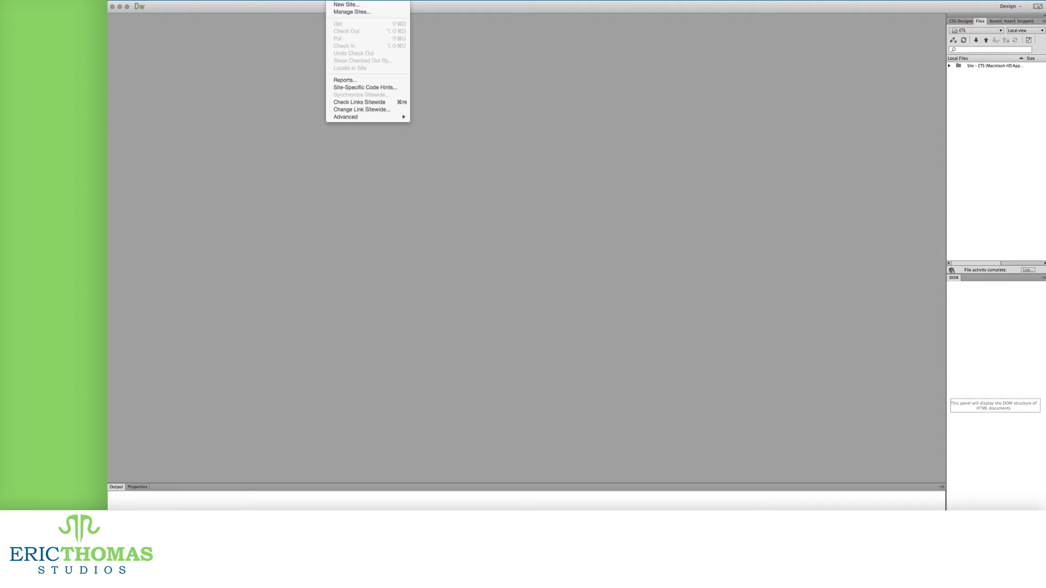
{"action": "left_click", "coordinate": [336, 12]}
{"action": "left_click_drag", "start_coordinate": [315, 36], "coordinate": [668, 64]}
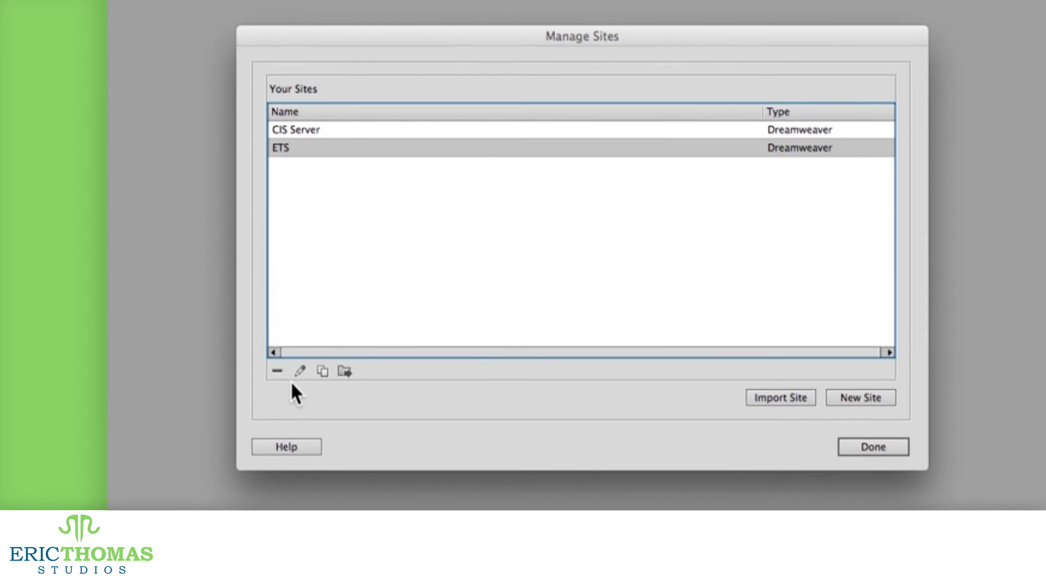
{"action": "left_click", "coordinate": [300, 372]}
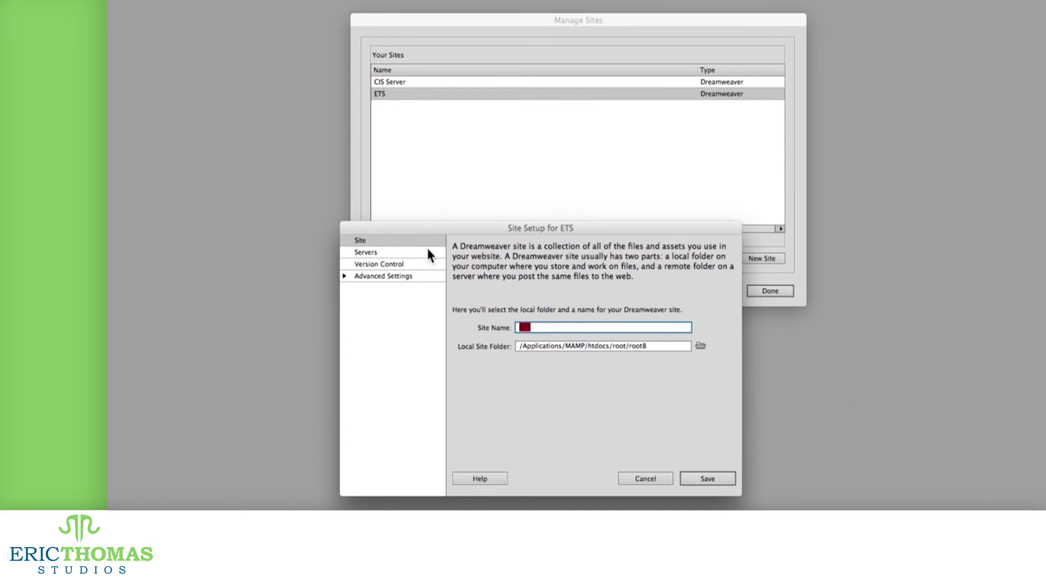
Step: Cloak ETS files ending .fla .psd .DS_Store .AI
{"action": "left_click", "coordinate": [367, 278]}
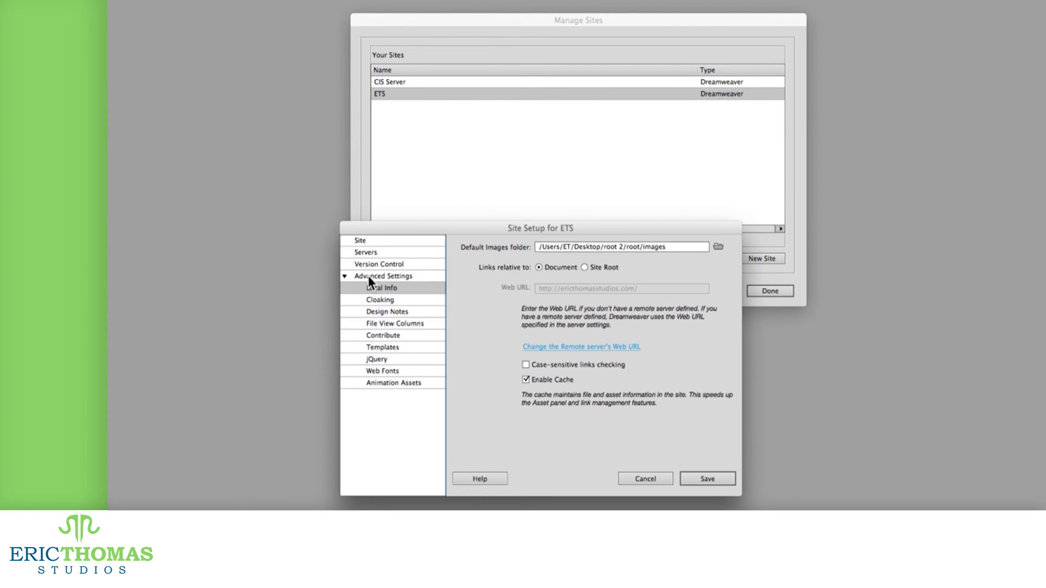
{"action": "left_click", "coordinate": [398, 300]}
{"action": "left_click", "coordinate": [528, 293]}
{"action": "left_click", "coordinate": [531, 309]}
{"action": "type", "text": ".DS_Store"}
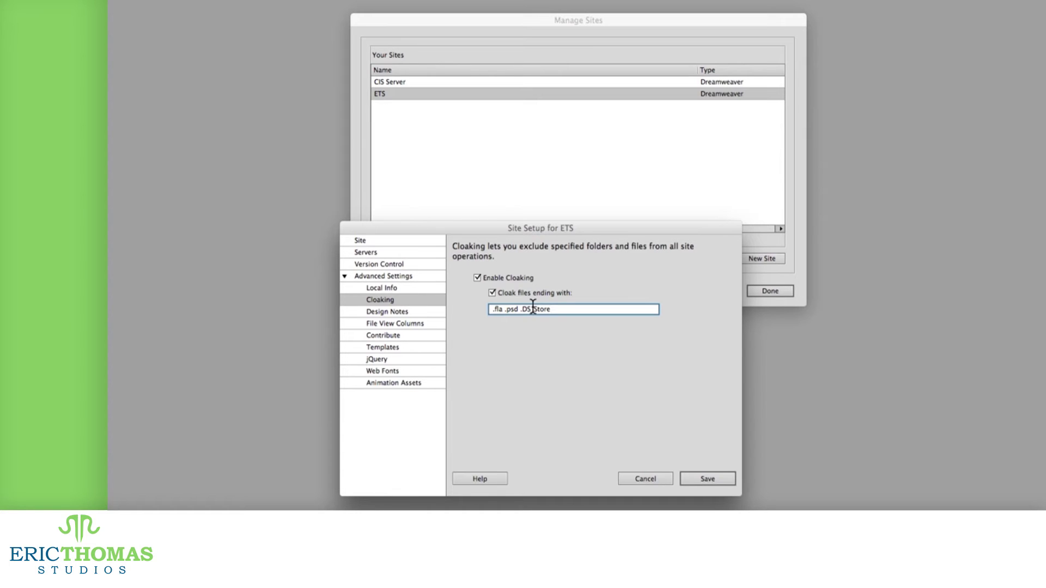
{"action": "type", "text": " .AI"}
Step: Save the ETS settings and accept the site cache rebuild
{"action": "left_click", "coordinate": [698, 479]}
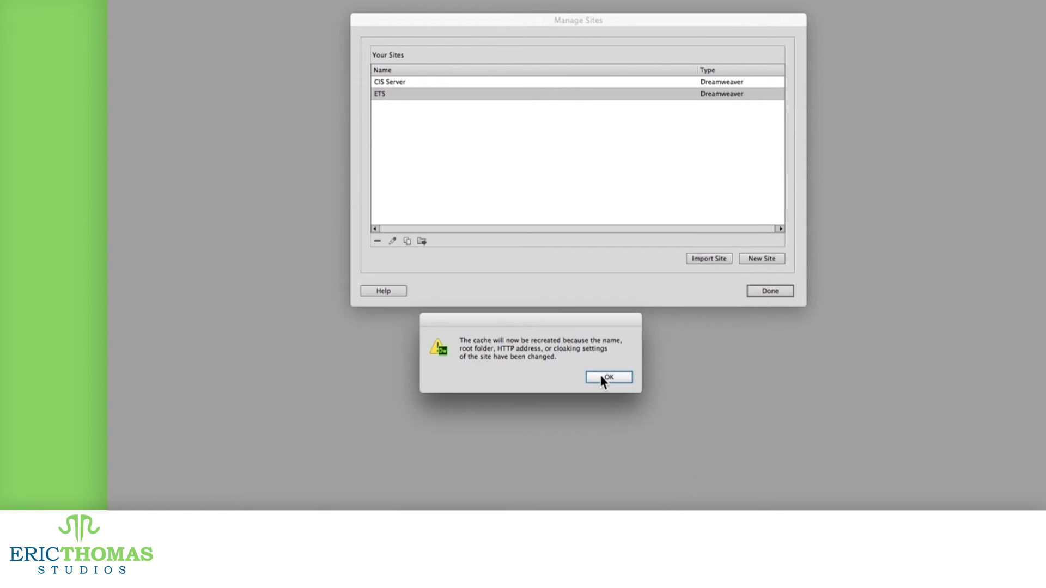
{"action": "left_click", "coordinate": [601, 376]}
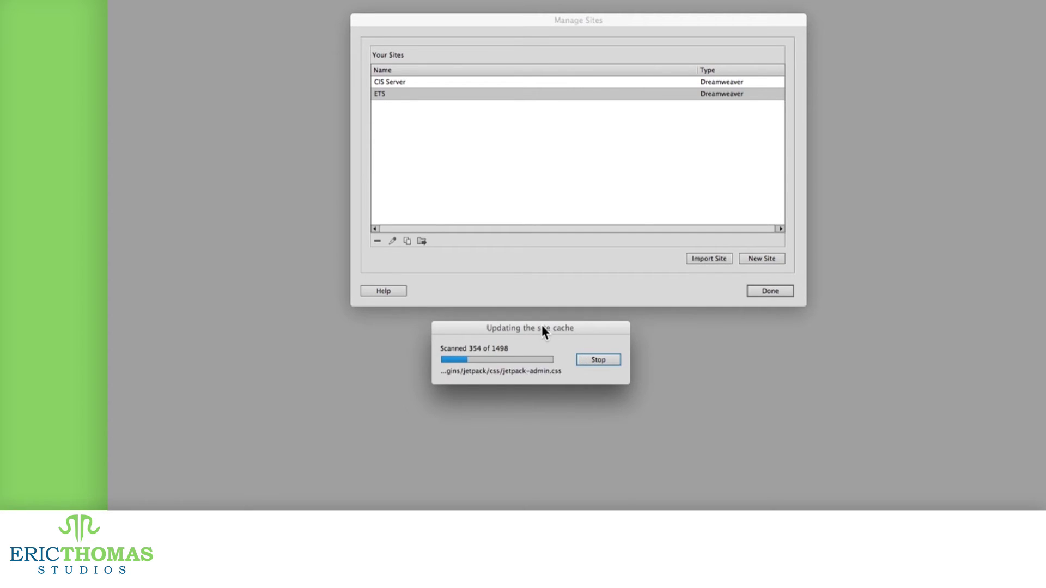
{"action": "left_click_drag", "start_coordinate": [537, 330], "coordinate": [857, 504]}
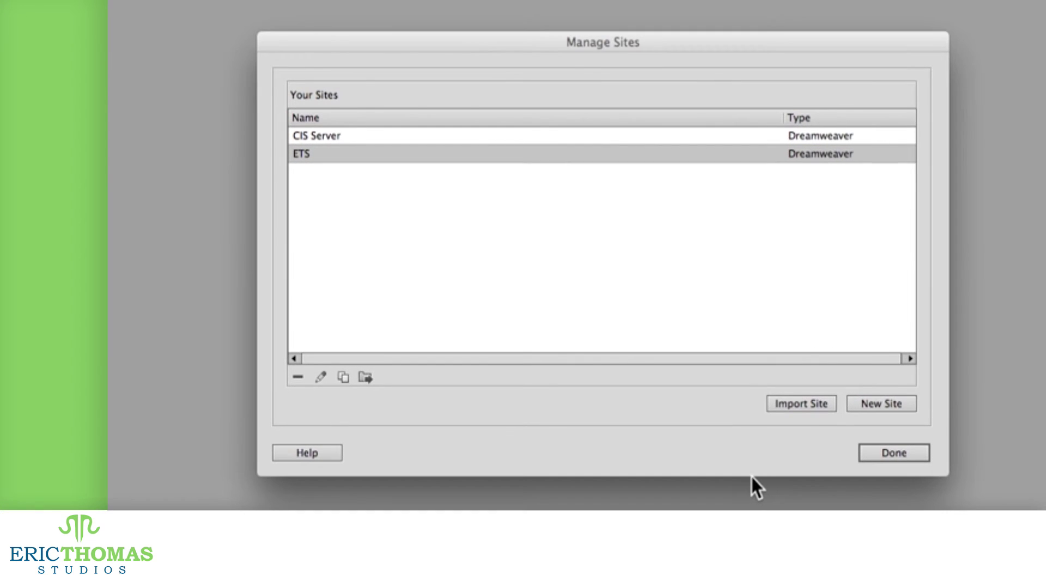
Step: Close Manage Sites and show the Files panel
{"action": "left_click", "coordinate": [885, 454]}
{"action": "left_click", "coordinate": [334, 1]}
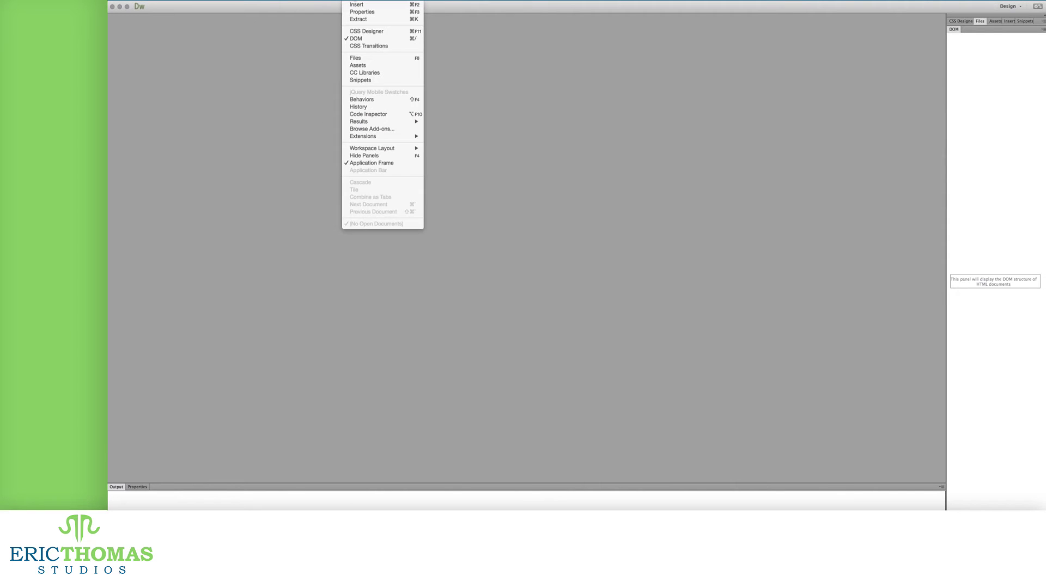
{"action": "left_click", "coordinate": [360, 59]}
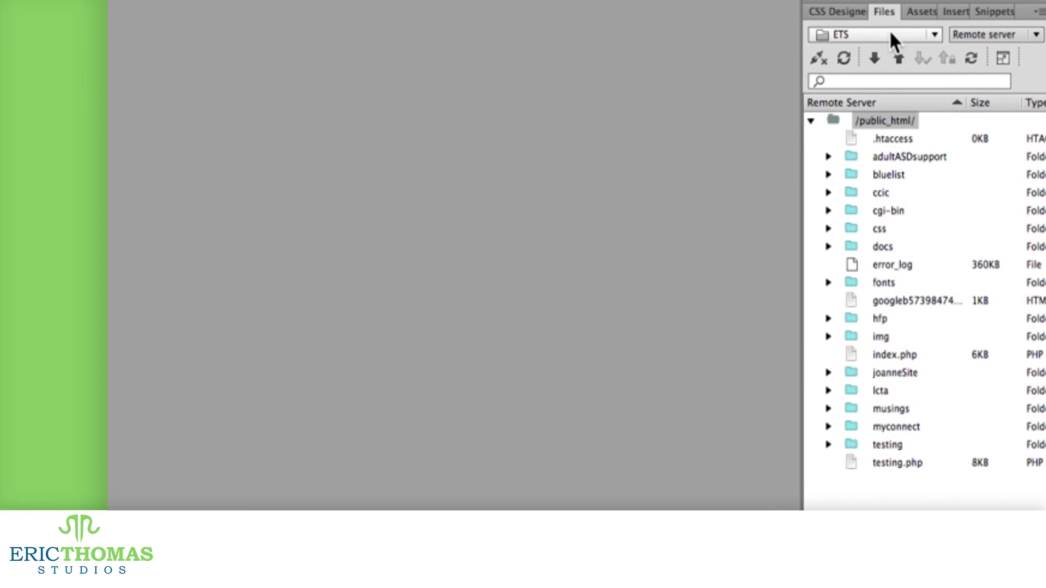
Step: Keep ETS as the site and toggle its remote /public_html/ connection
{"action": "left_click", "coordinate": [891, 33]}
{"action": "left_click", "coordinate": [858, 153]}
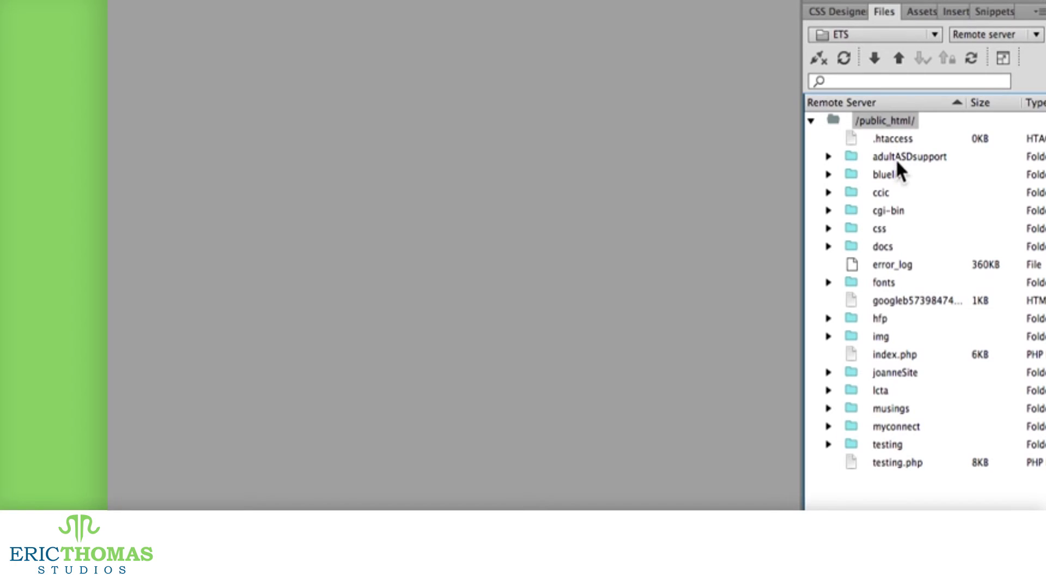
{"action": "left_click", "coordinate": [818, 58]}
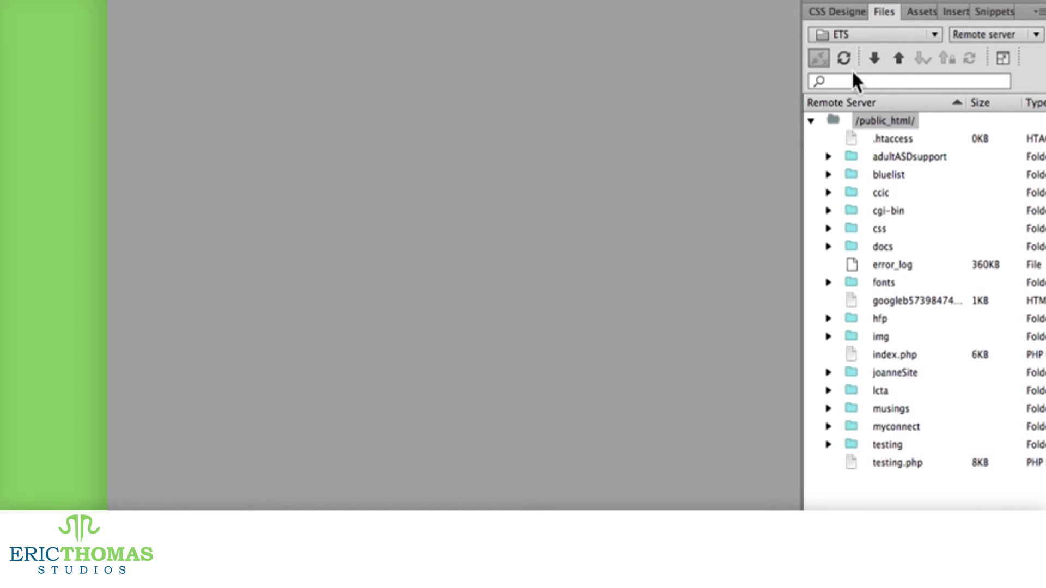
{"action": "left_click", "coordinate": [966, 35]}
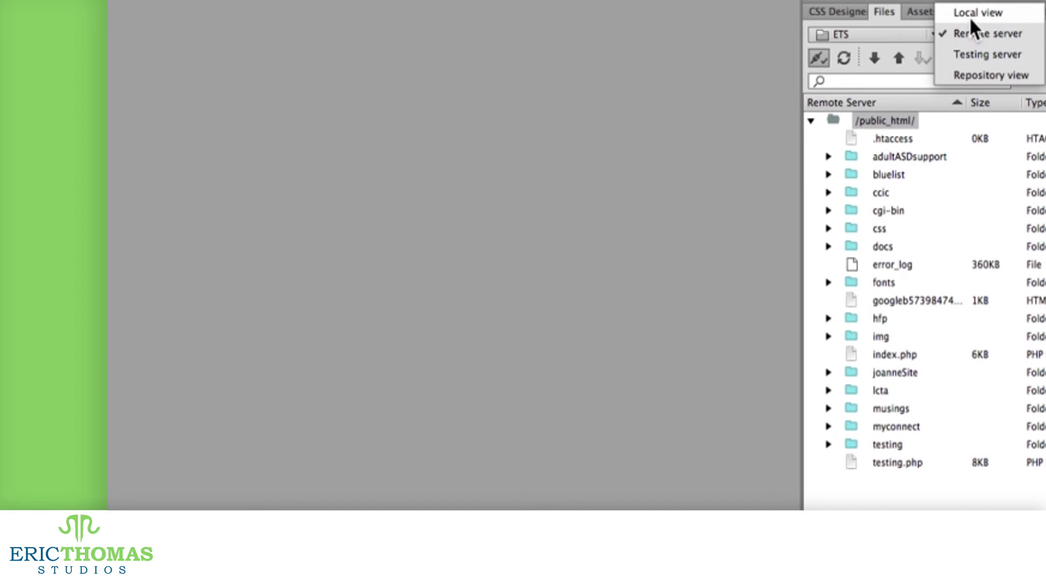
{"action": "left_click", "coordinate": [972, 12]}
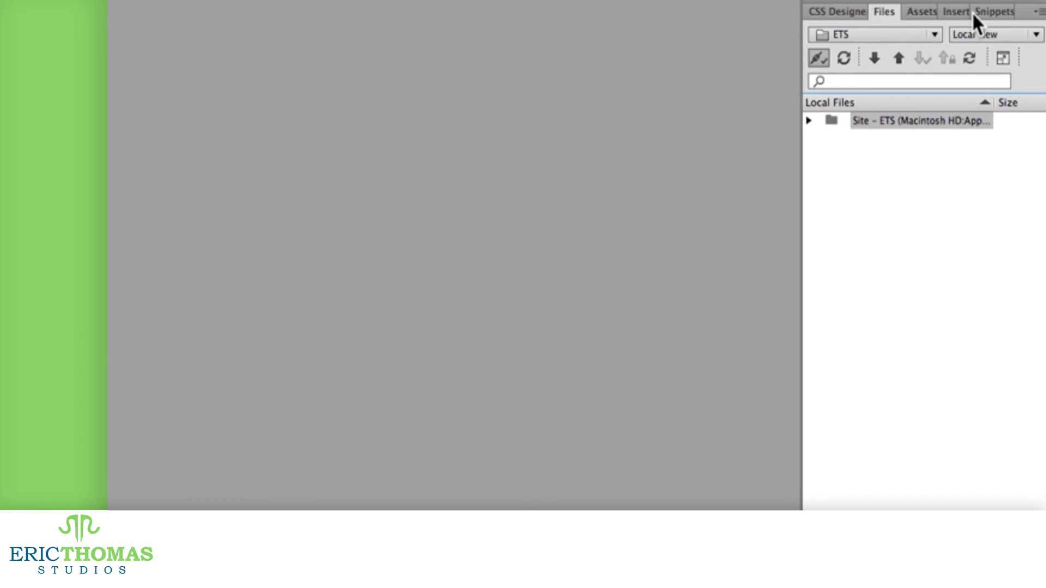
{"action": "left_click", "coordinate": [808, 121]}
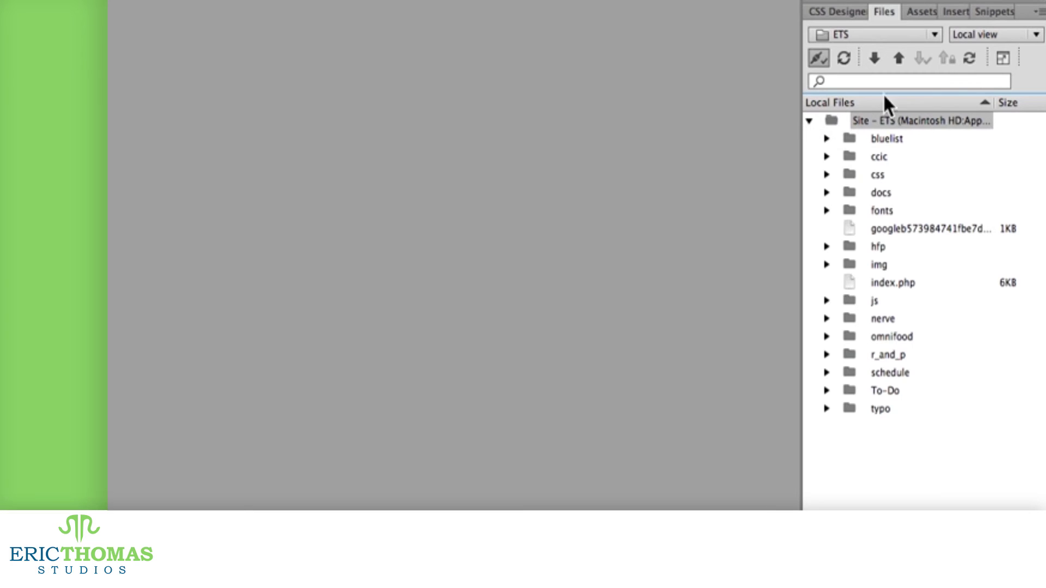
{"action": "left_click", "coordinate": [999, 30]}
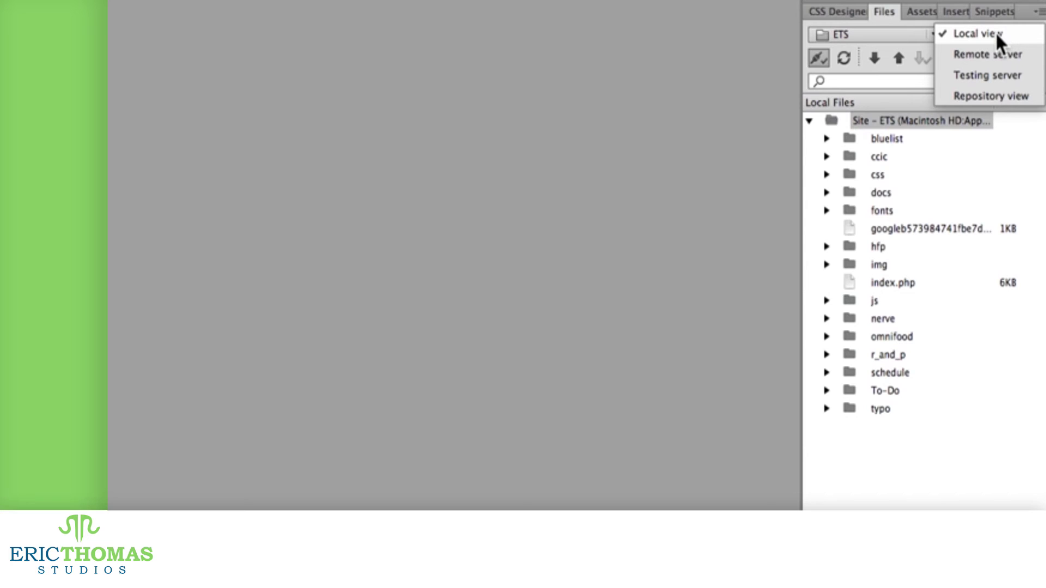
{"action": "left_click", "coordinate": [983, 54]}
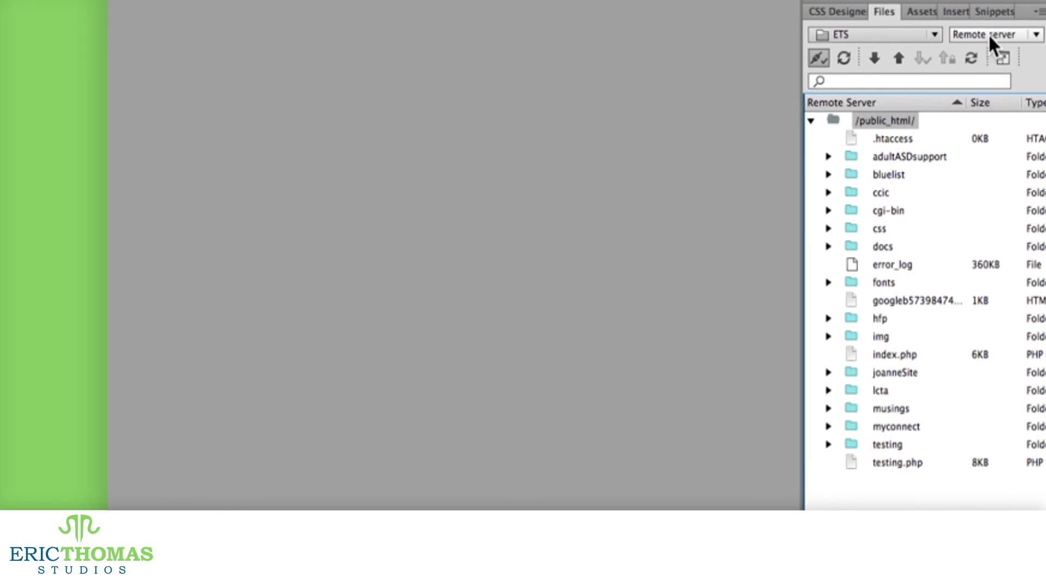
{"action": "left_click", "coordinate": [989, 34]}
{"action": "left_click", "coordinate": [983, 51]}
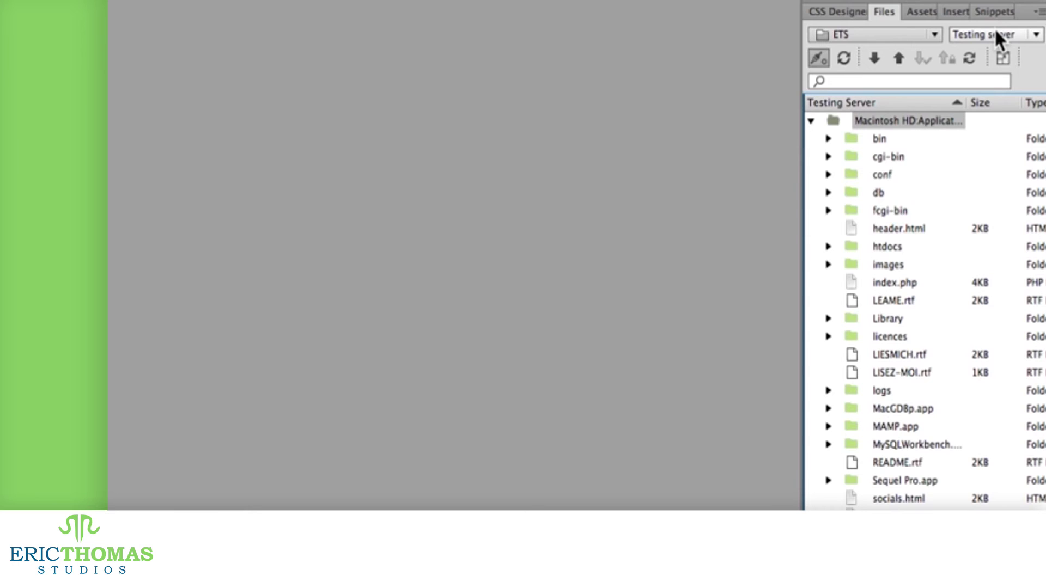
{"action": "left_click", "coordinate": [995, 31]}
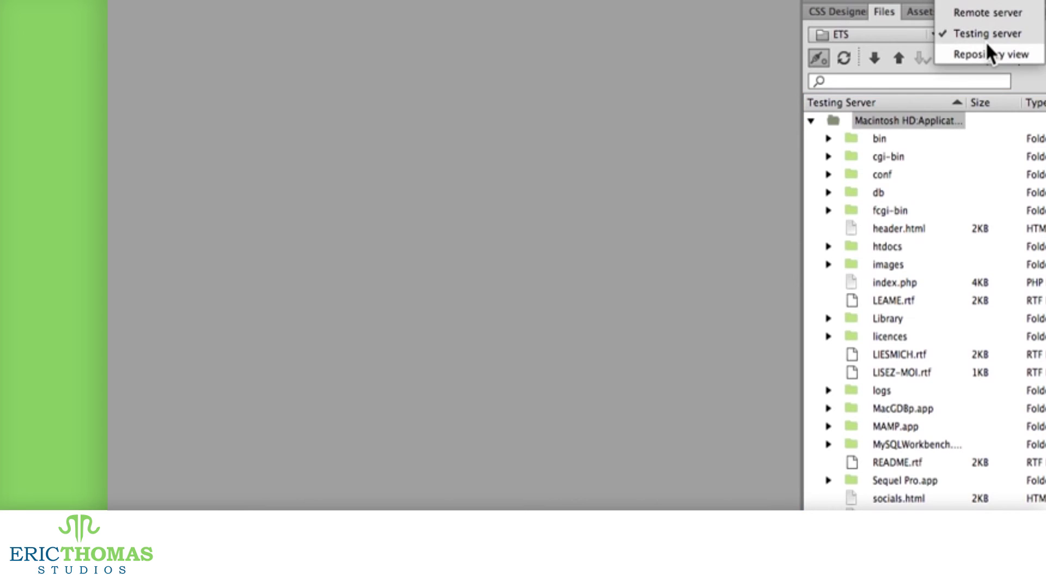
{"action": "left_click", "coordinate": [986, 52]}
{"action": "left_click", "coordinate": [987, 33]}
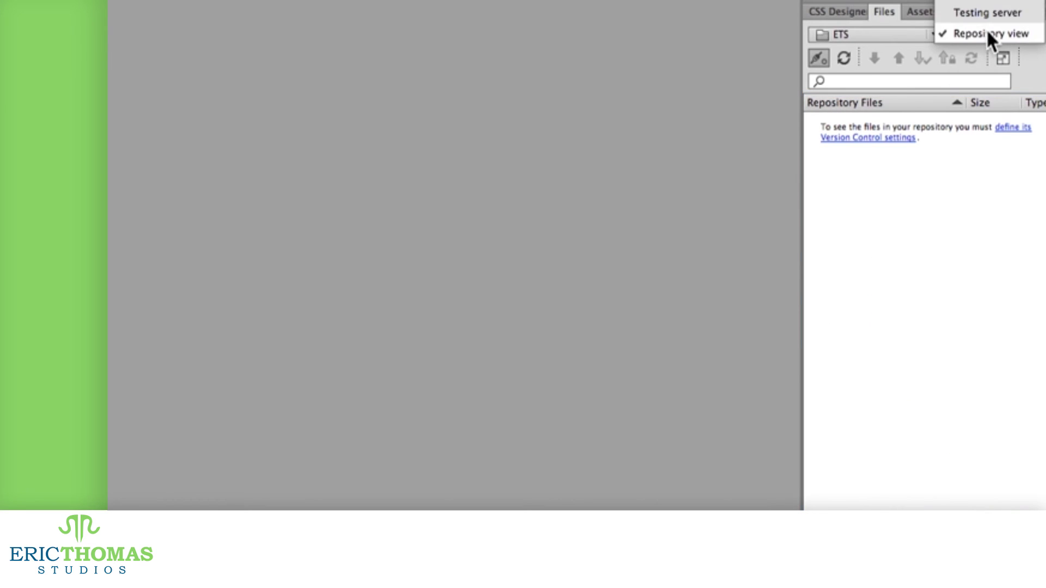
{"action": "left_click", "coordinate": [987, 1]}
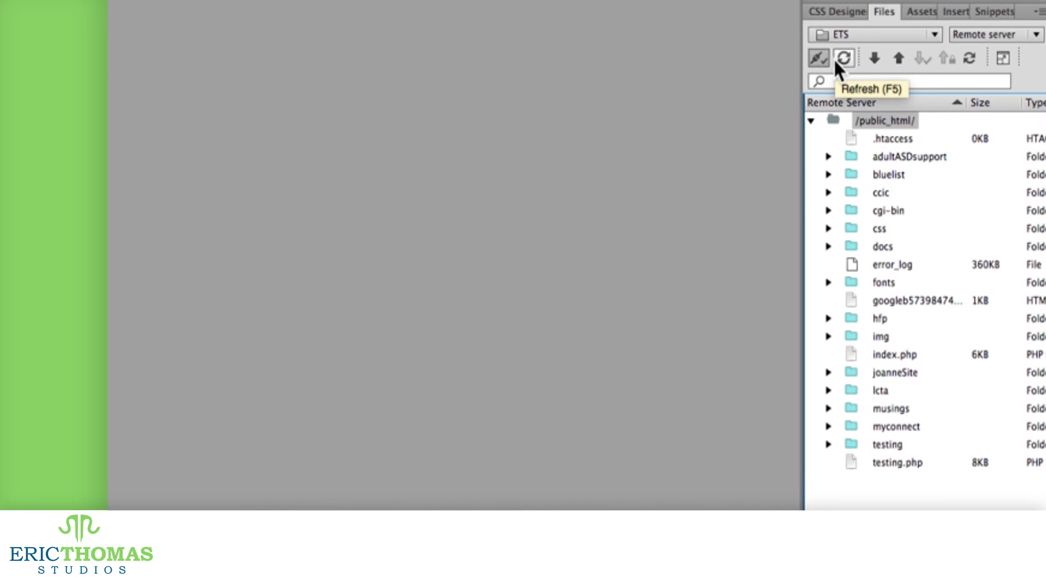
Step: Reconnect and refresh the remote listing, then float the Files panel as its own window
{"action": "left_click", "coordinate": [820, 57]}
{"action": "left_click", "coordinate": [817, 58]}
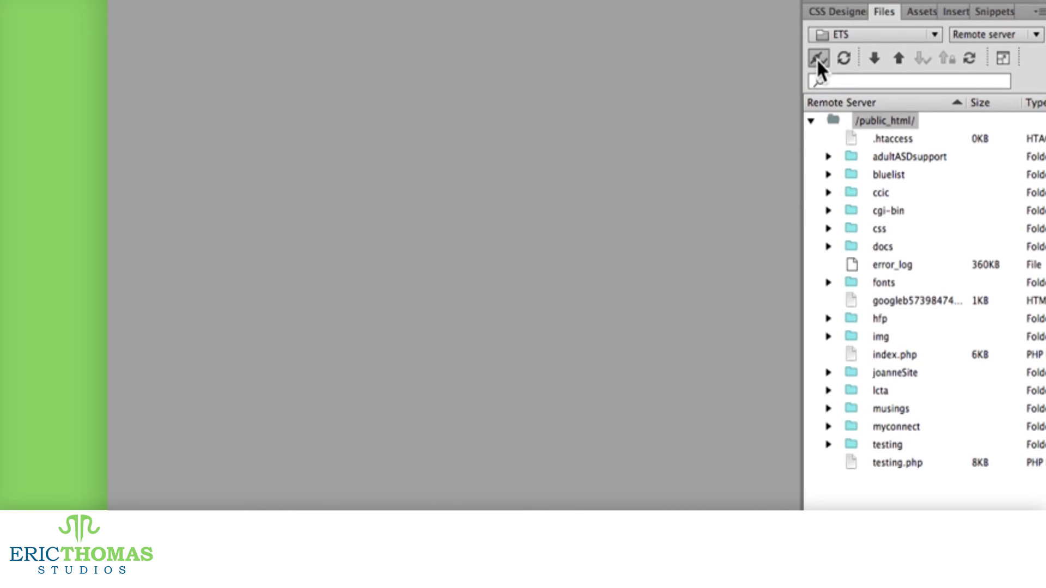
{"action": "left_click", "coordinate": [844, 58]}
{"action": "left_click", "coordinate": [1003, 58]}
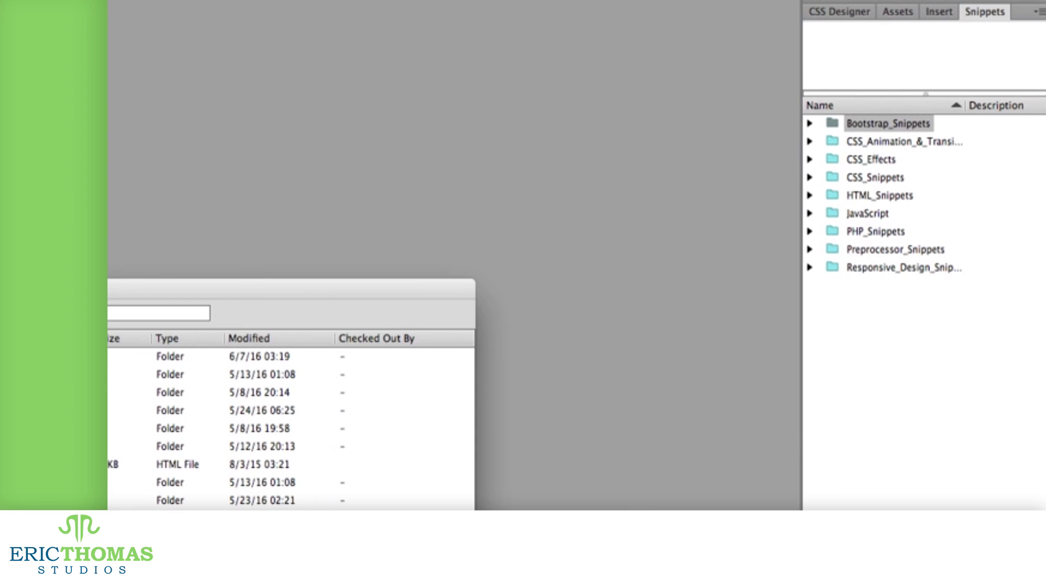
Step: Re-dock the Files panel, then try a '.jpg' name filter and clear it
{"action": "left_click", "coordinate": [82, 313]}
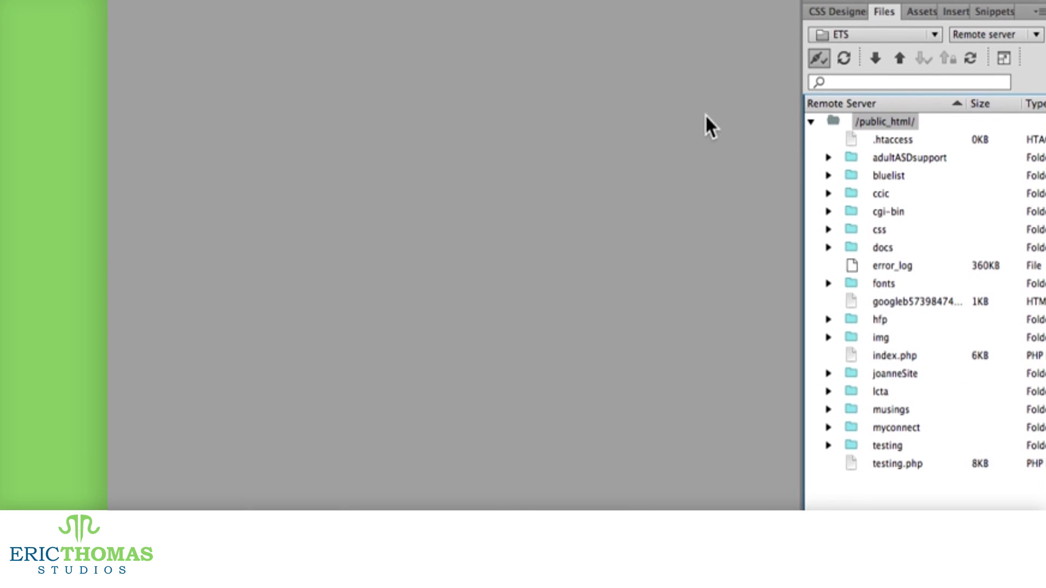
{"action": "left_click", "coordinate": [874, 81]}
{"action": "type", "text": ".jpg"}
{"action": "left_click_drag", "start_coordinate": [849, 81], "coordinate": [819, 82]}
{"action": "key", "text": "BackSpace"}
Step: Expand the img folder, filter files by 'styles.', and collapse then re-expand /public_html/
{"action": "double_click", "coordinate": [900, 337]}
{"action": "left_click", "coordinate": [872, 82]}
{"action": "type", "text": "styles."}
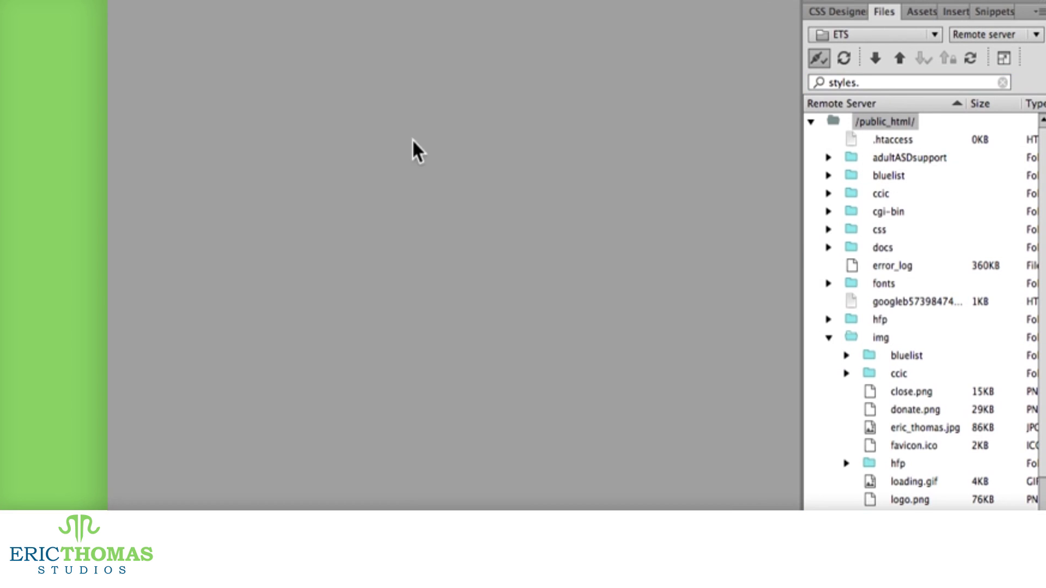
{"action": "left_click", "coordinate": [811, 121]}
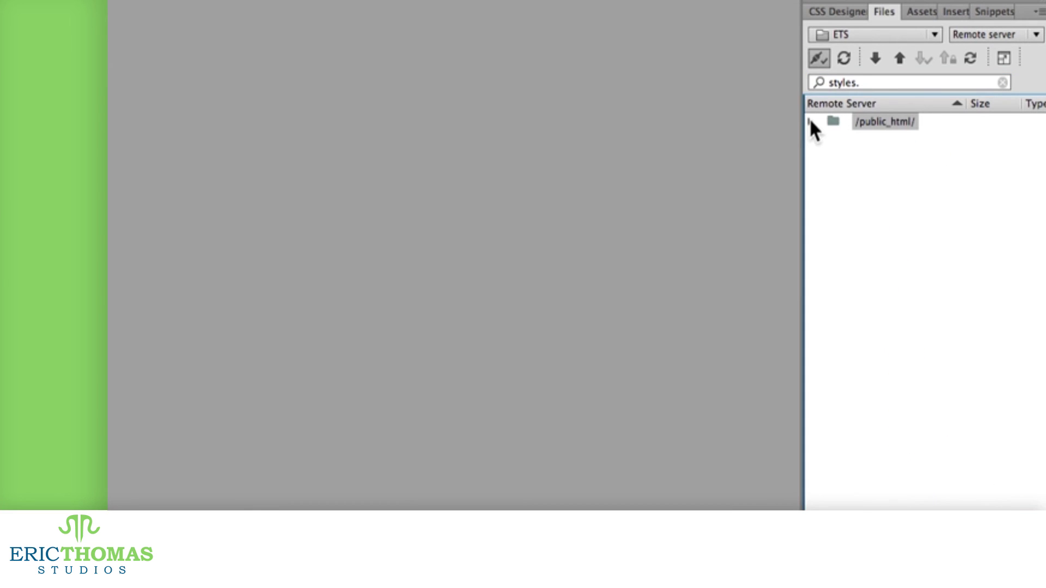
{"action": "left_click", "coordinate": [811, 122]}
Step: Sort the remote listing by name, then by size largest first, then by type descending
{"action": "left_click", "coordinate": [952, 103]}
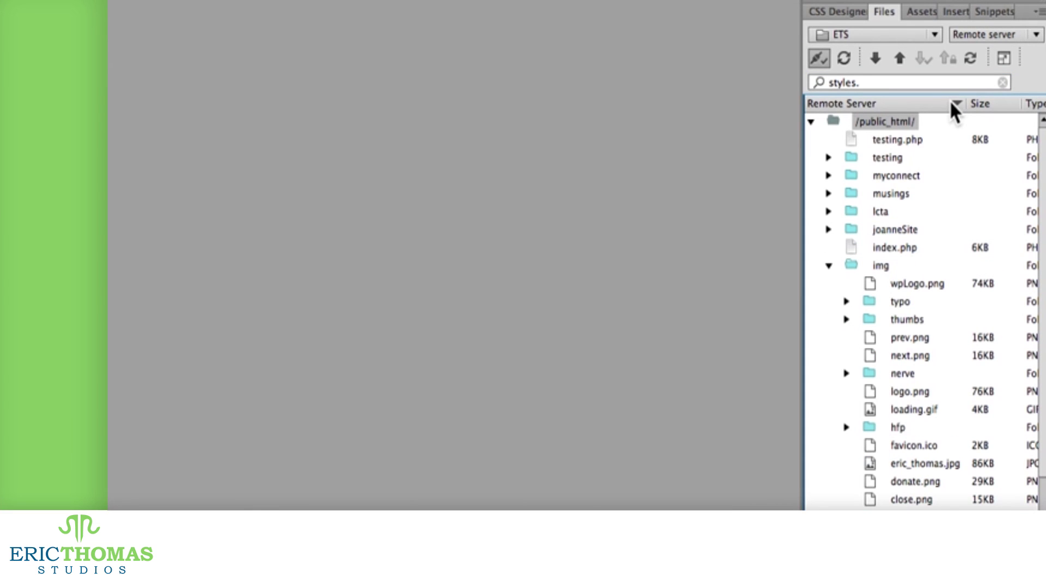
{"action": "left_click", "coordinate": [954, 103]}
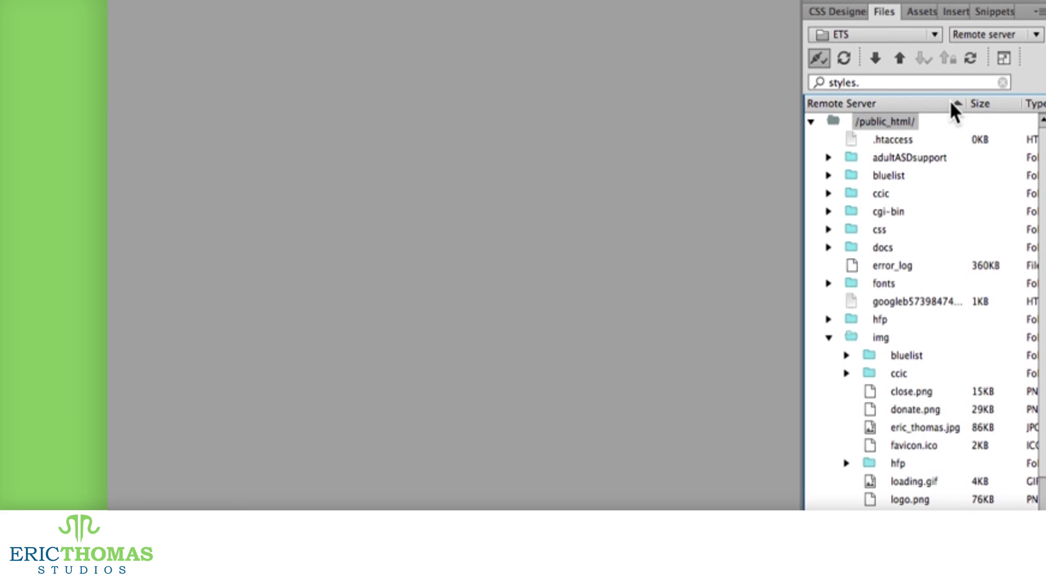
{"action": "left_click", "coordinate": [987, 103]}
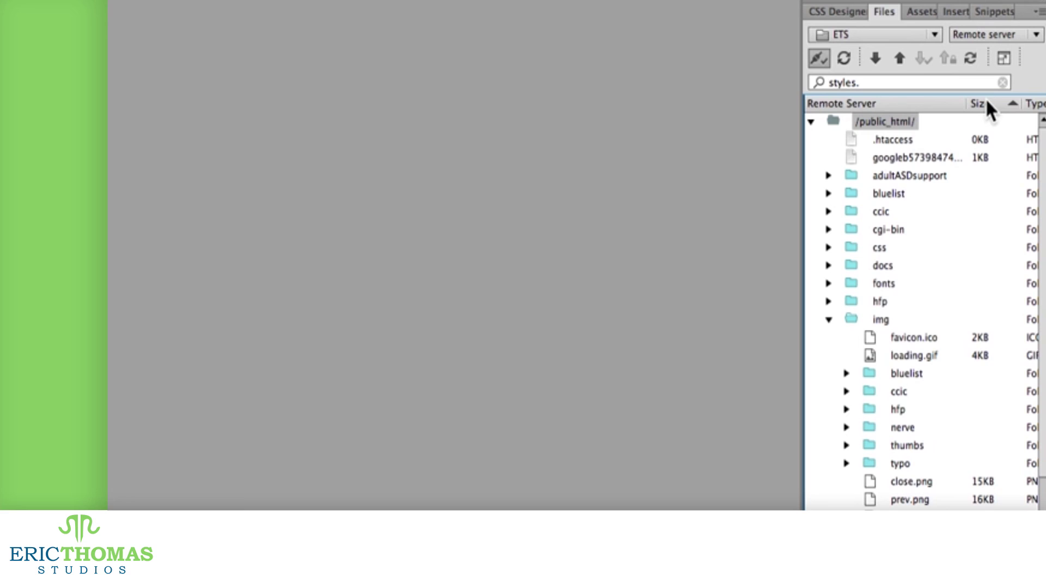
{"action": "left_click", "coordinate": [988, 102]}
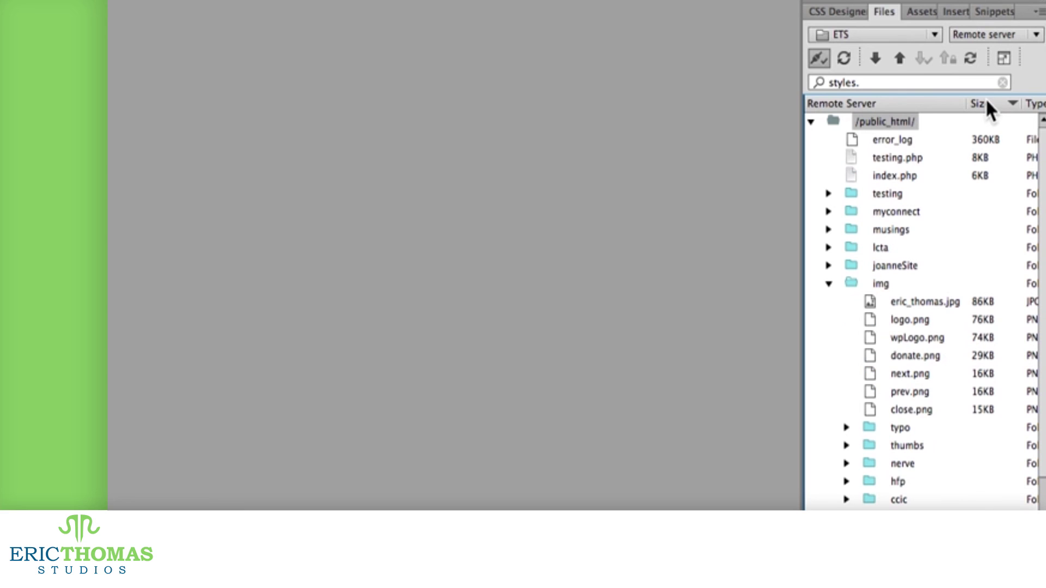
{"action": "left_click", "coordinate": [1034, 105]}
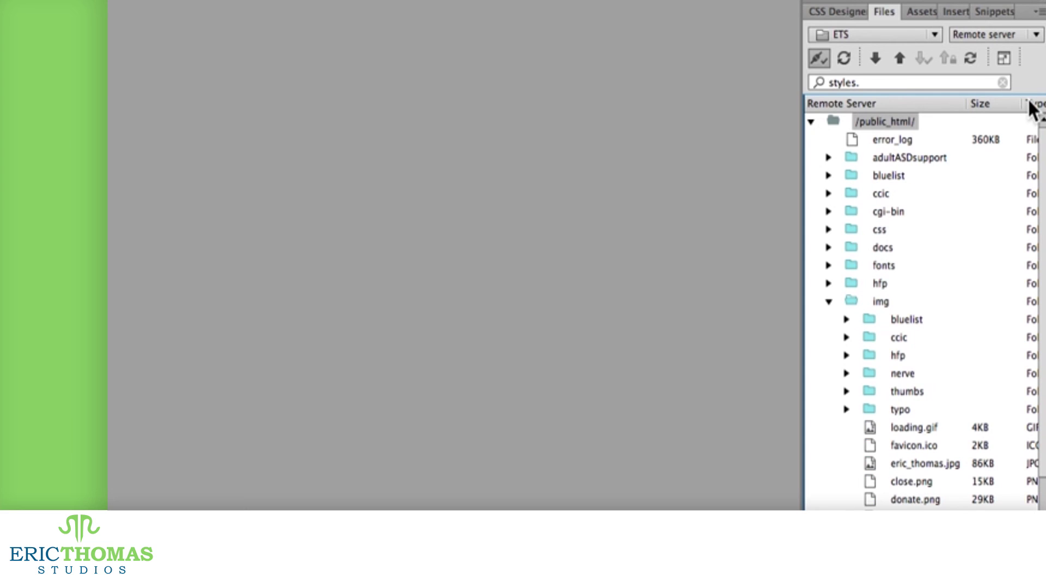
{"action": "left_click", "coordinate": [1033, 105]}
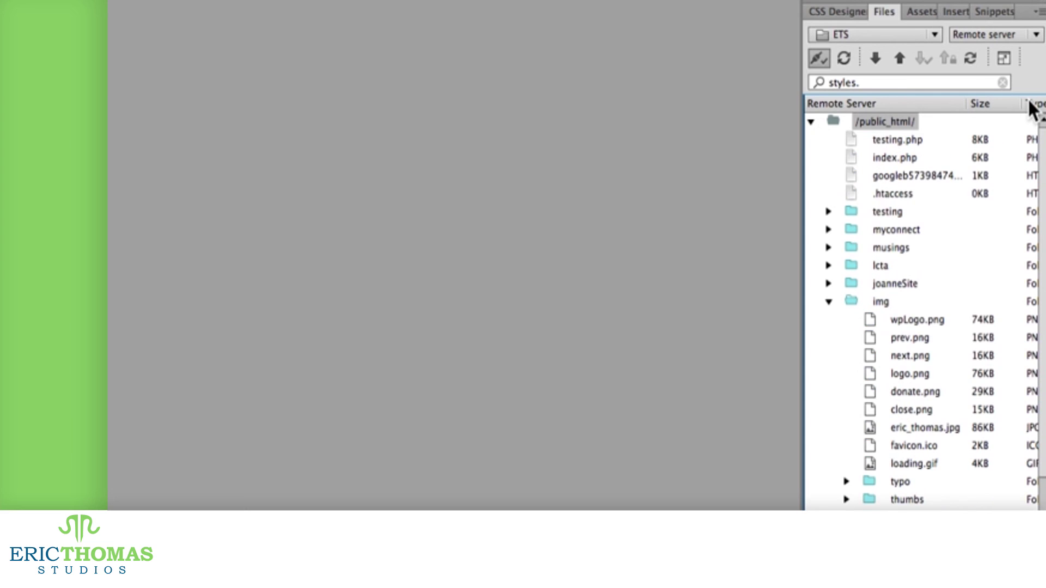